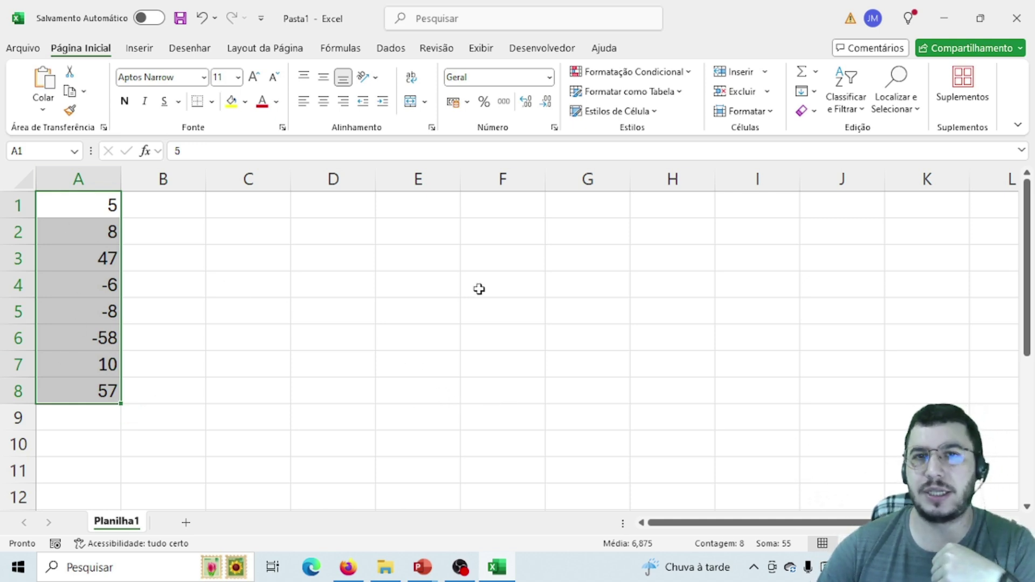
# Highlight the values greater than 0 in A1:A8 with light red fill and dark red text.
pyautogui.click(625, 75)
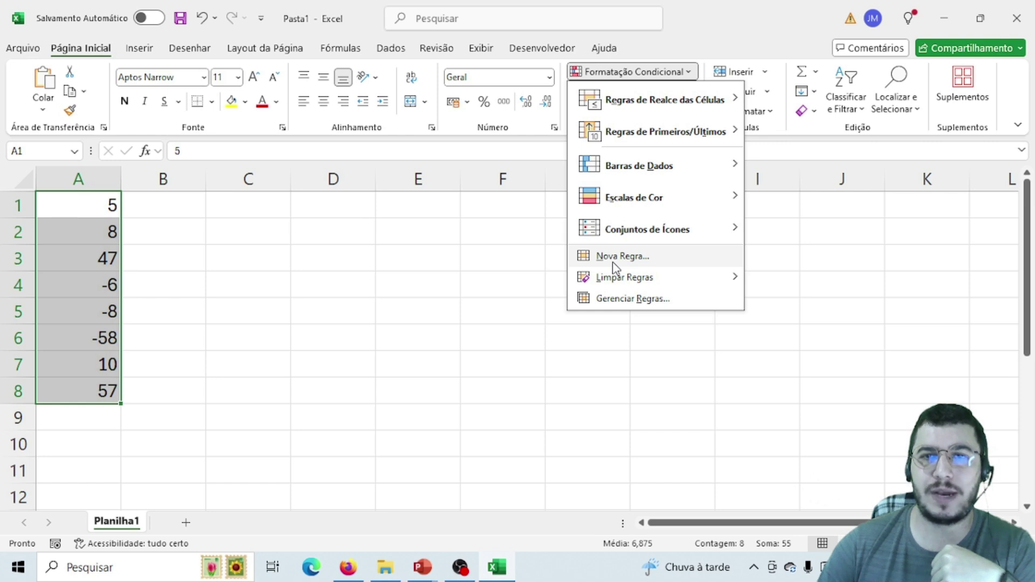
pyautogui.moveTo(640, 110)
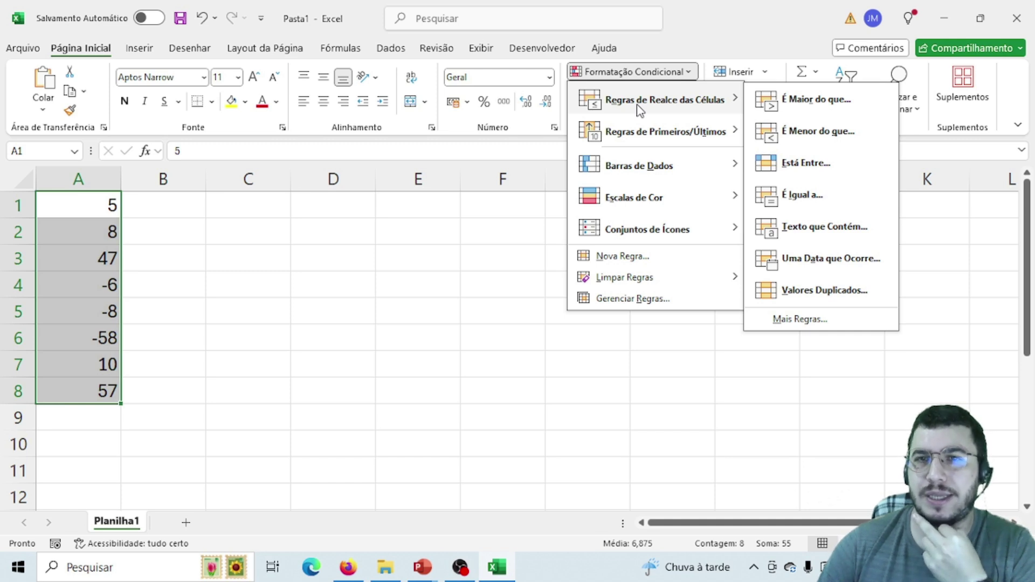
pyautogui.click(810, 101)
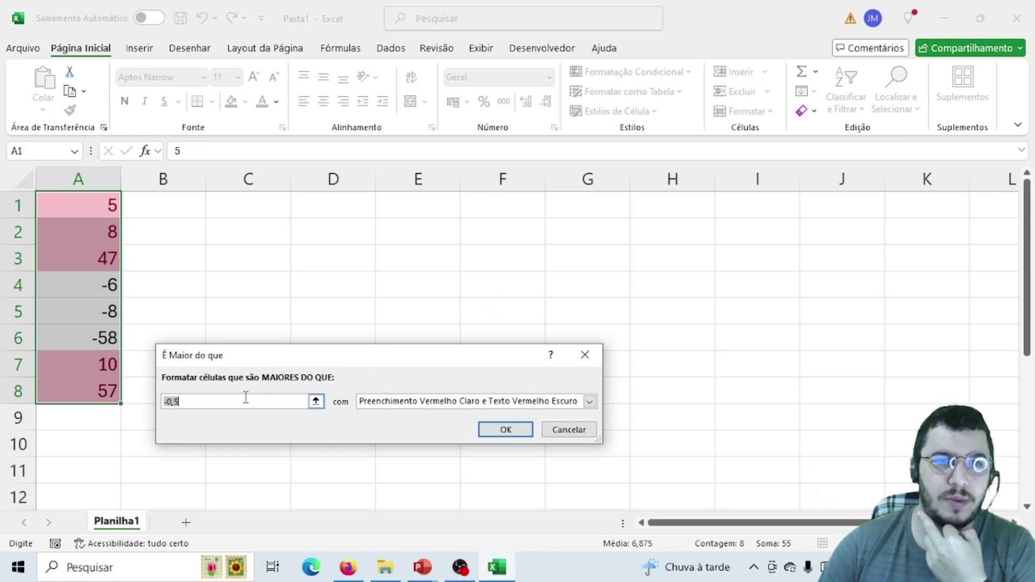
pyautogui.write('0')
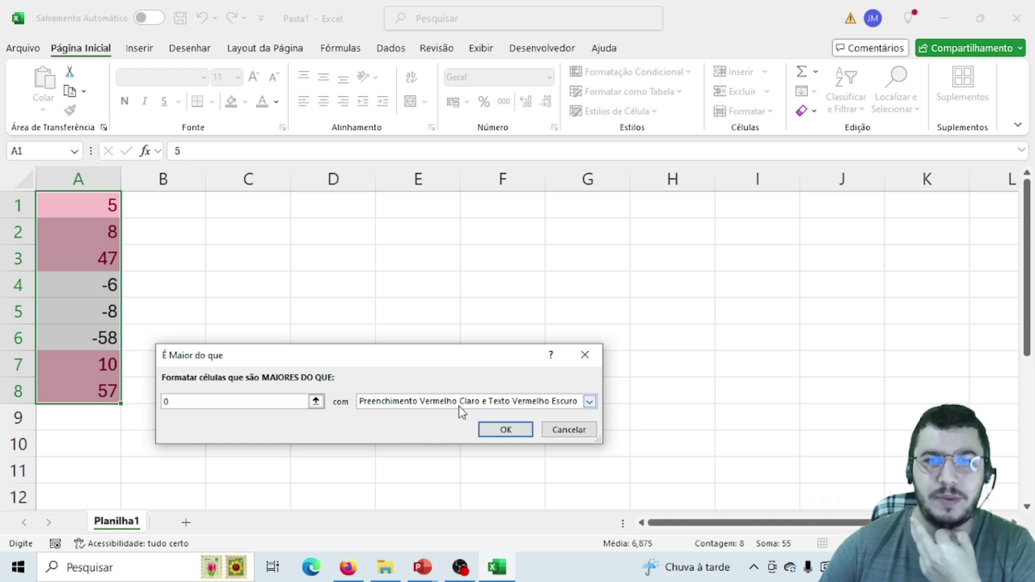
pyautogui.click(506, 430)
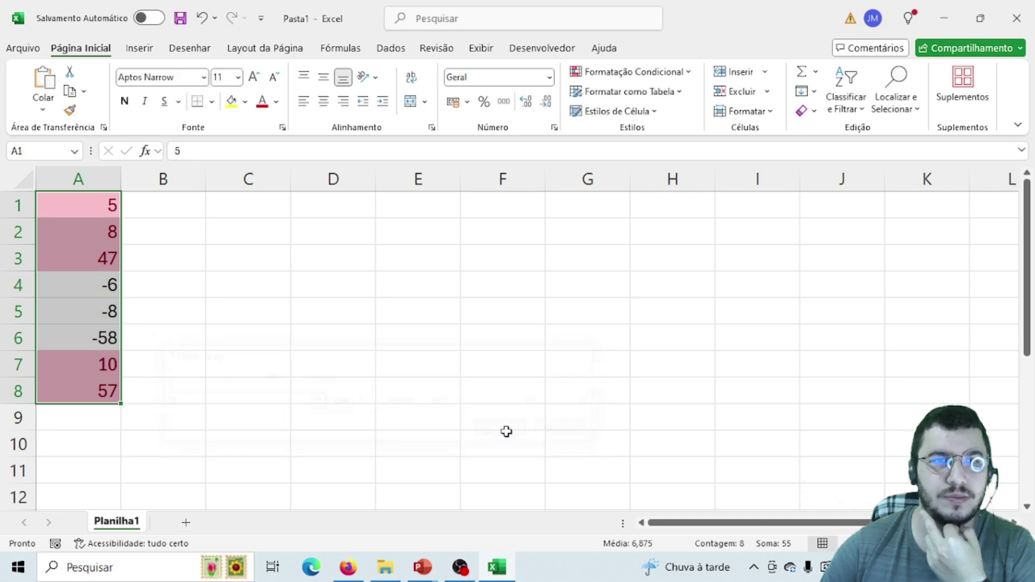
pyautogui.click(444, 365)
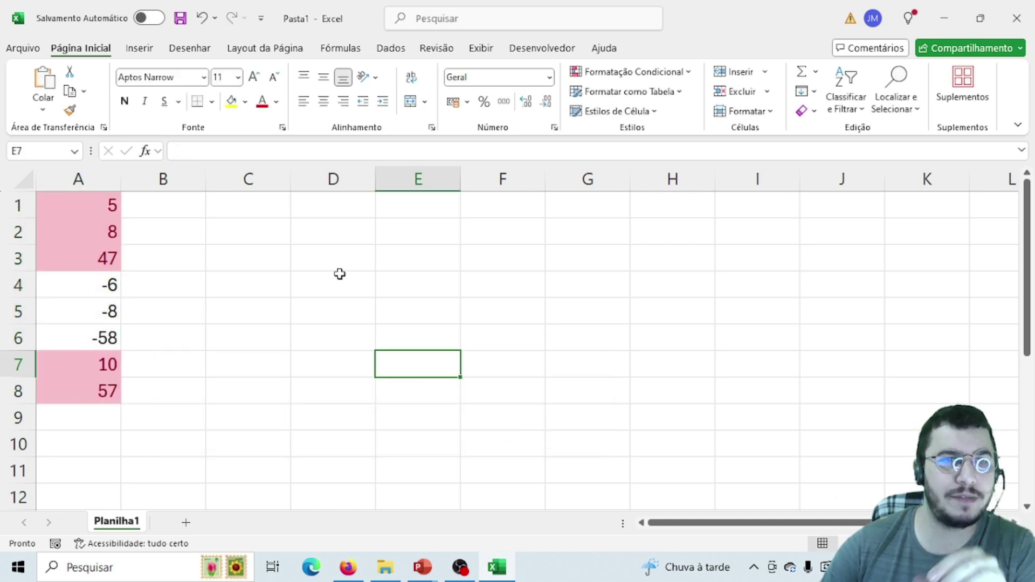
# Start another greater-than highlight rule on A1:A8 with a custom format that uses the bright green theme font color.
pyautogui.moveTo(97, 204); pyautogui.dragTo(95, 391)
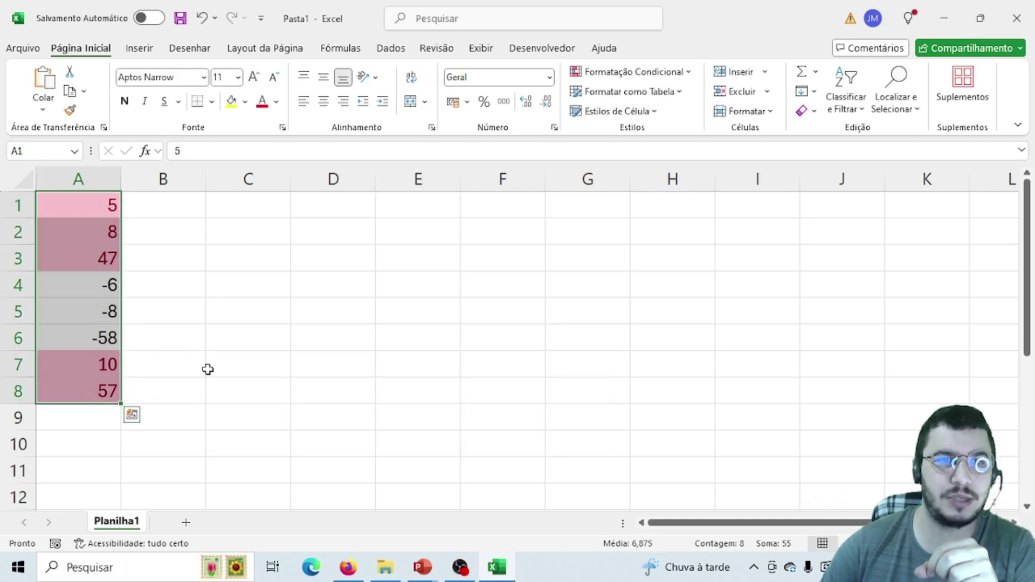
pyautogui.click(689, 72)
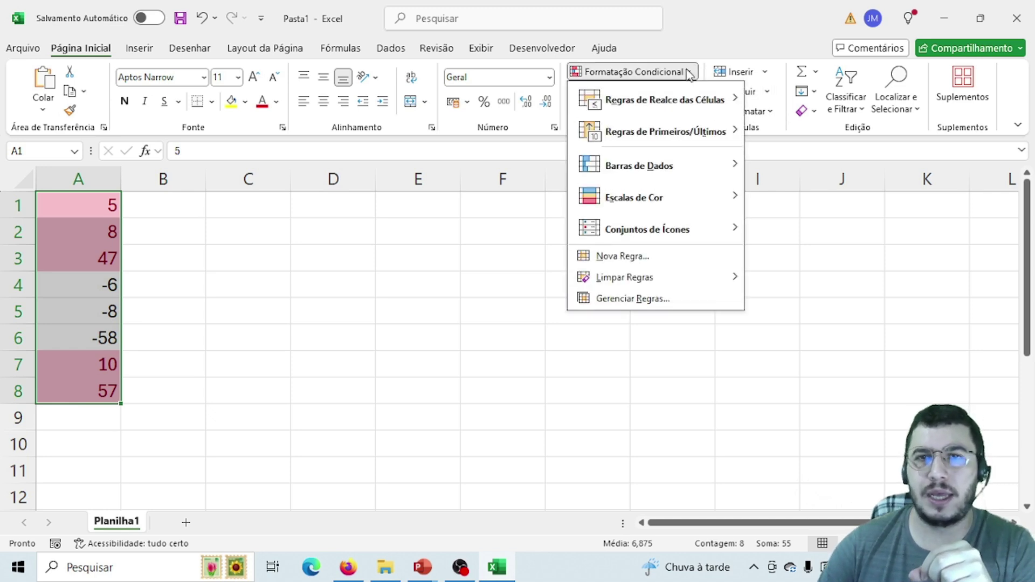
pyautogui.moveTo(685, 105)
pyautogui.click(787, 99)
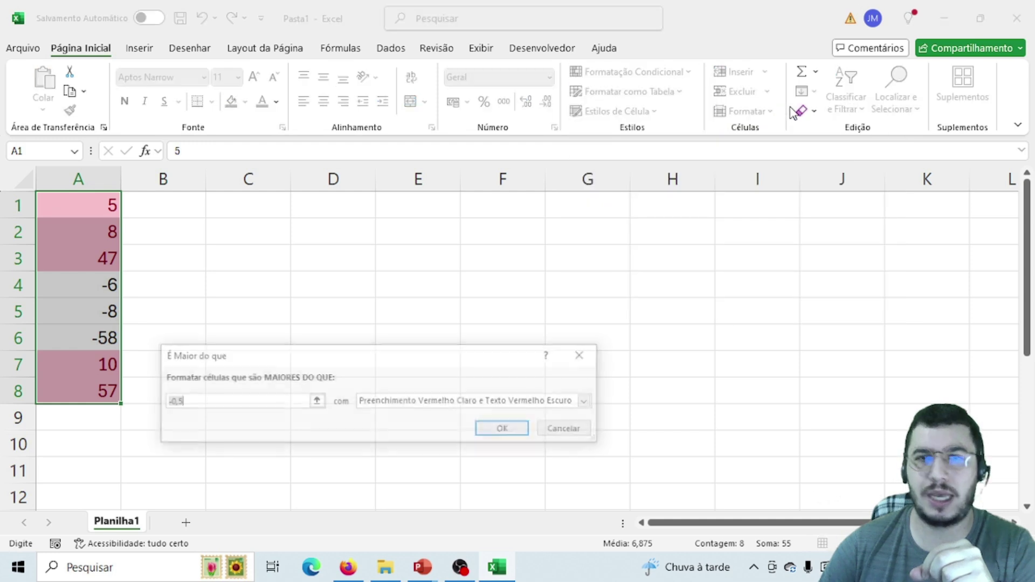
pyautogui.click(486, 405)
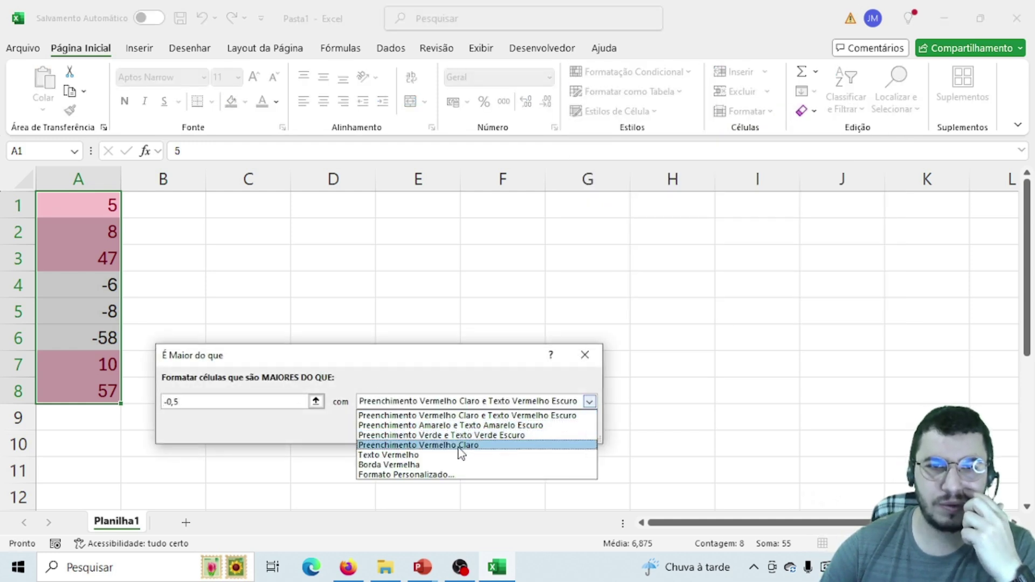
pyautogui.click(434, 474)
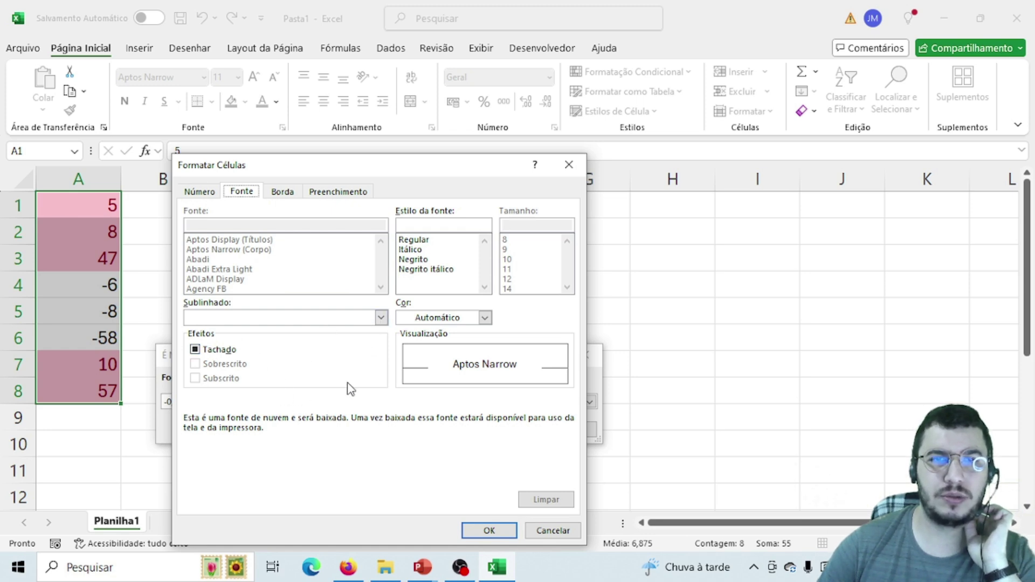
pyautogui.click(485, 318)
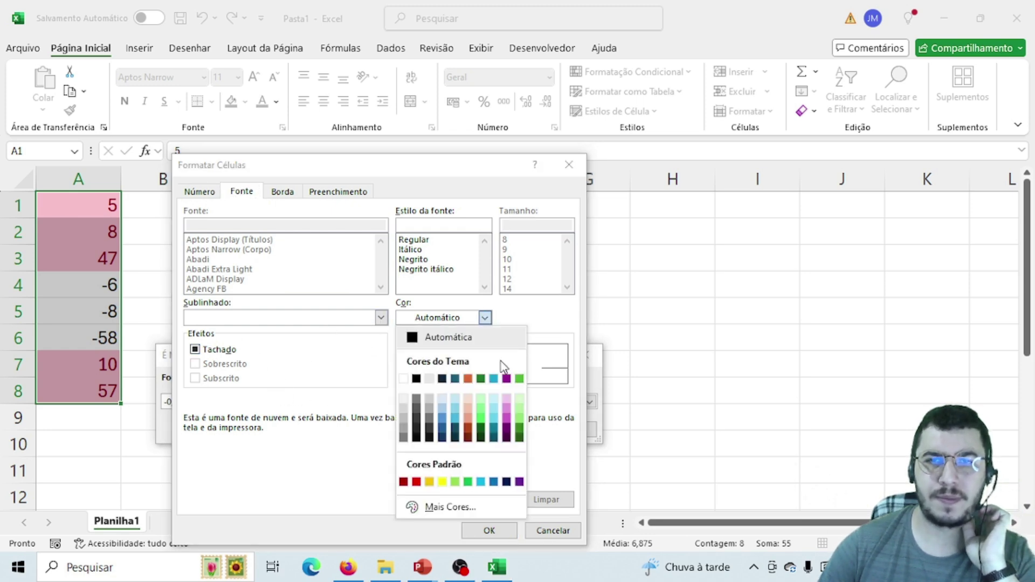
pyautogui.click(519, 379)
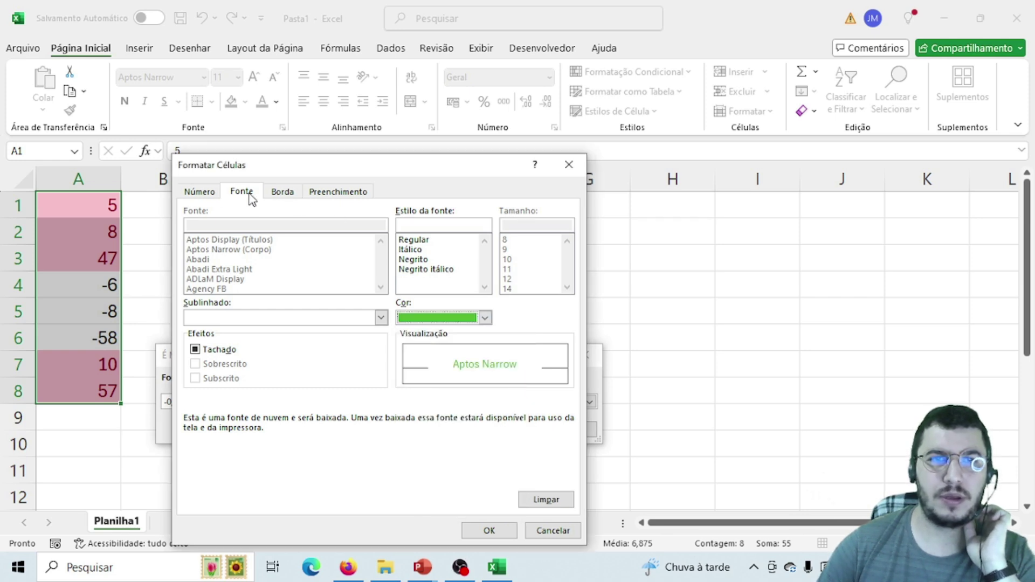
# Give the custom format a white fill and apply the rule to values greater than 0.
pyautogui.click(324, 195)
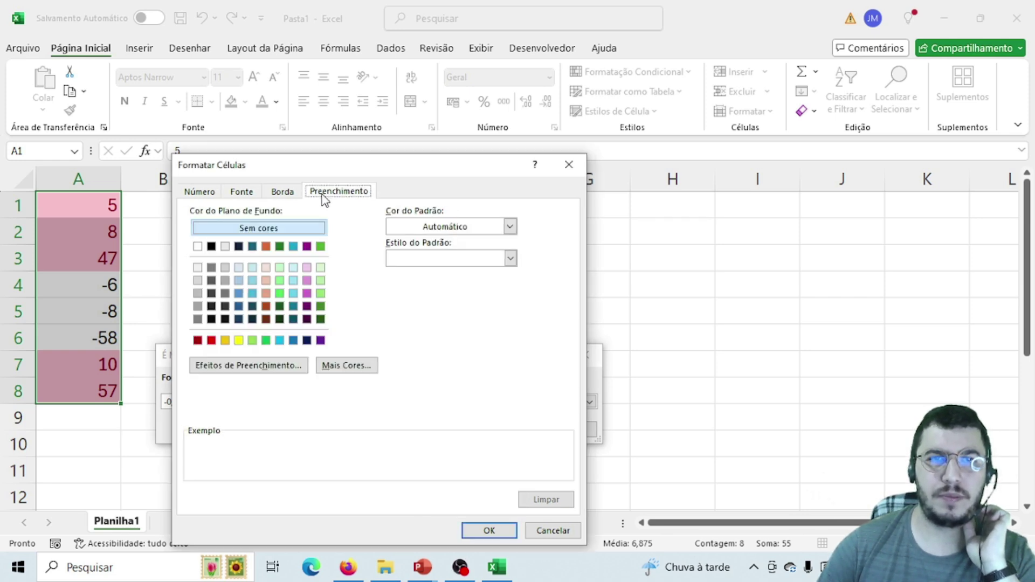
pyautogui.click(198, 246)
pyautogui.click(494, 527)
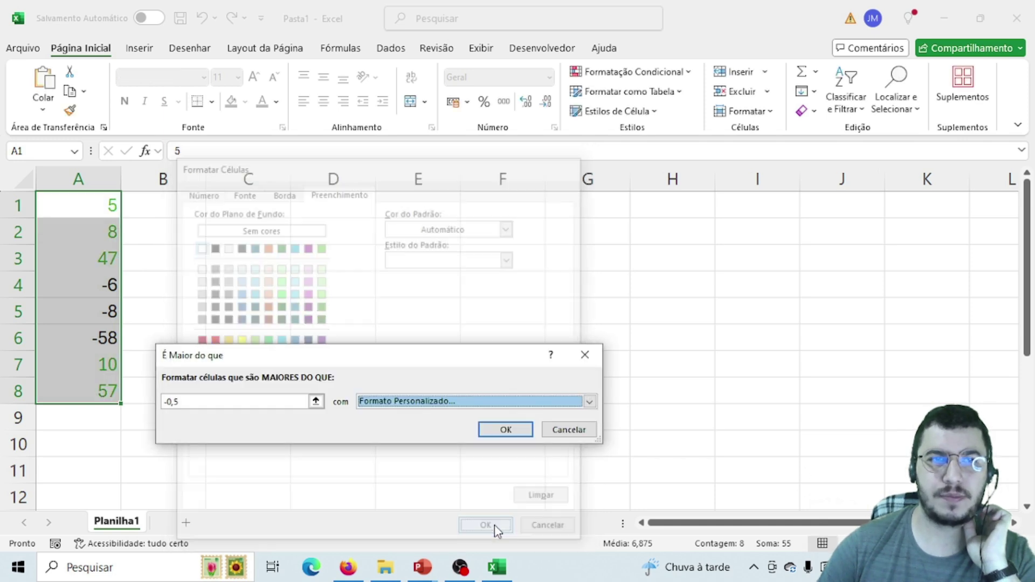
pyautogui.moveTo(300, 402); pyautogui.dragTo(163, 401)
pyautogui.write('0')
pyautogui.click(506, 428)
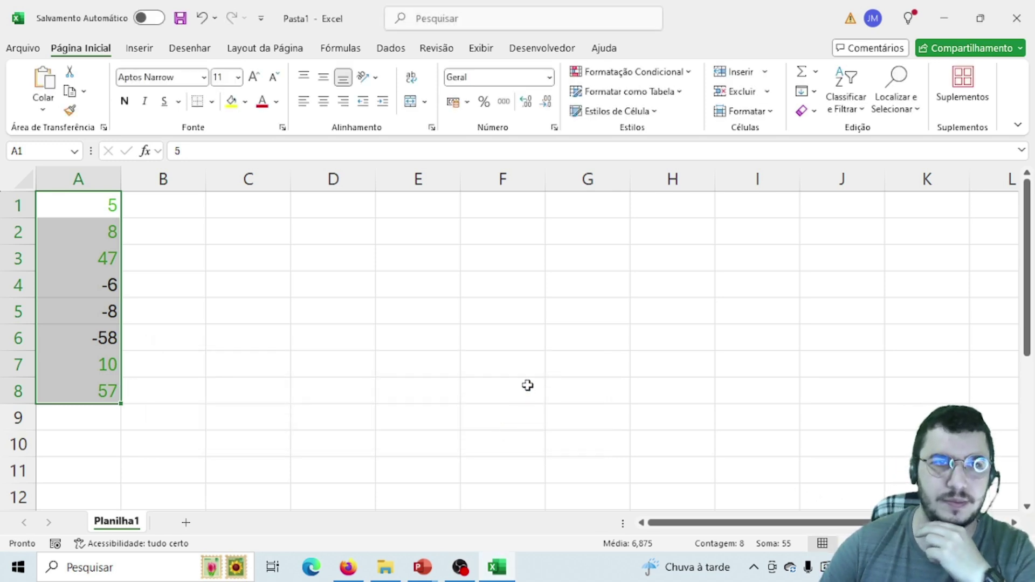
pyautogui.click(528, 385)
pyautogui.moveTo(84, 207); pyautogui.dragTo(83, 391)
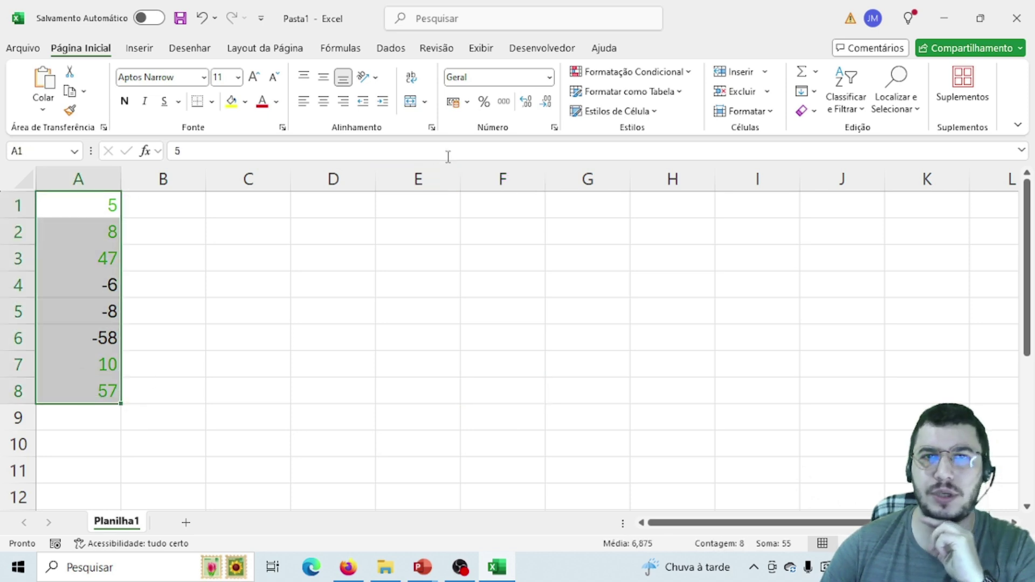
pyautogui.click(564, 325)
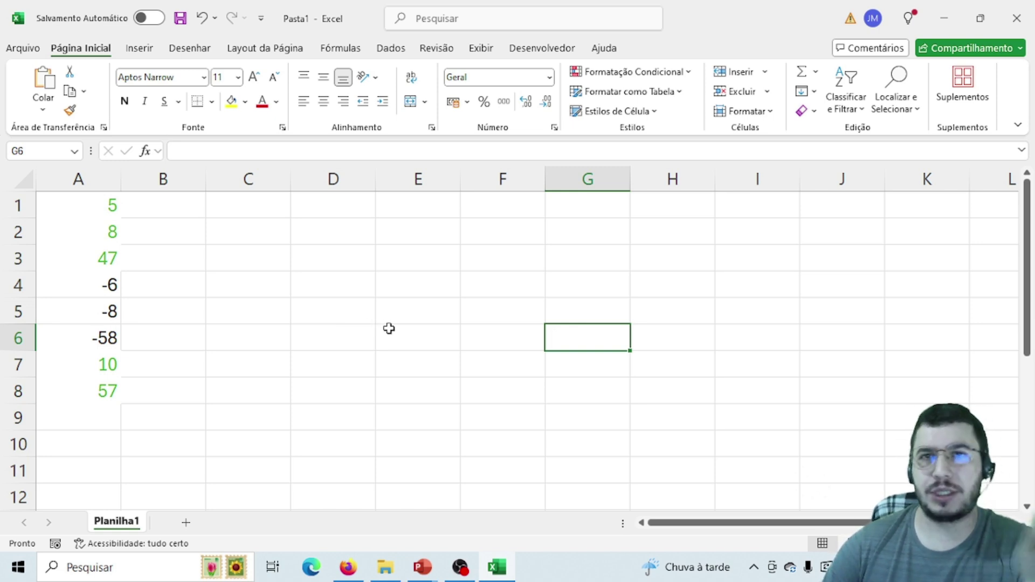
pyautogui.click(664, 72)
pyautogui.moveTo(677, 103)
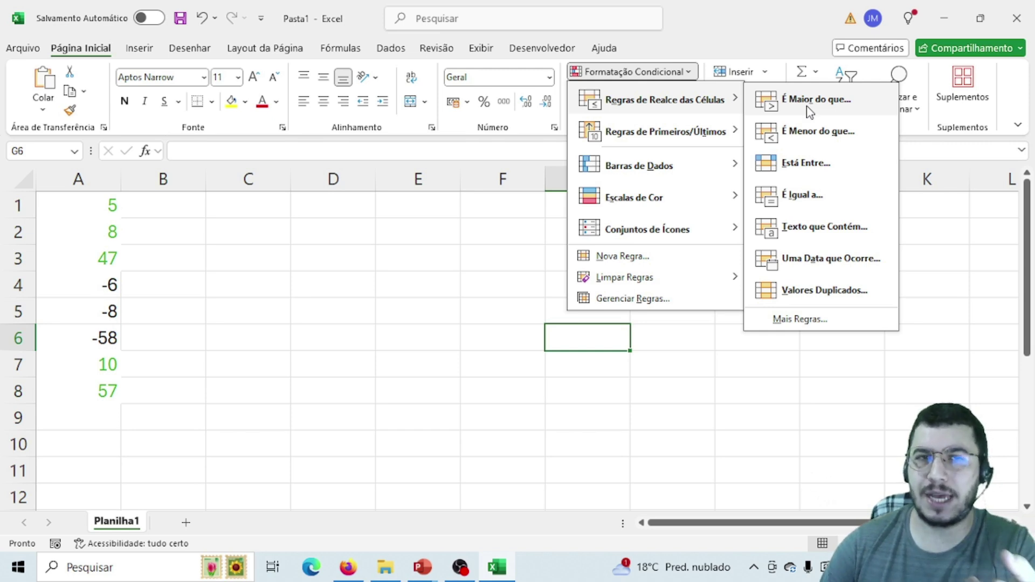
pyautogui.click(54, 205)
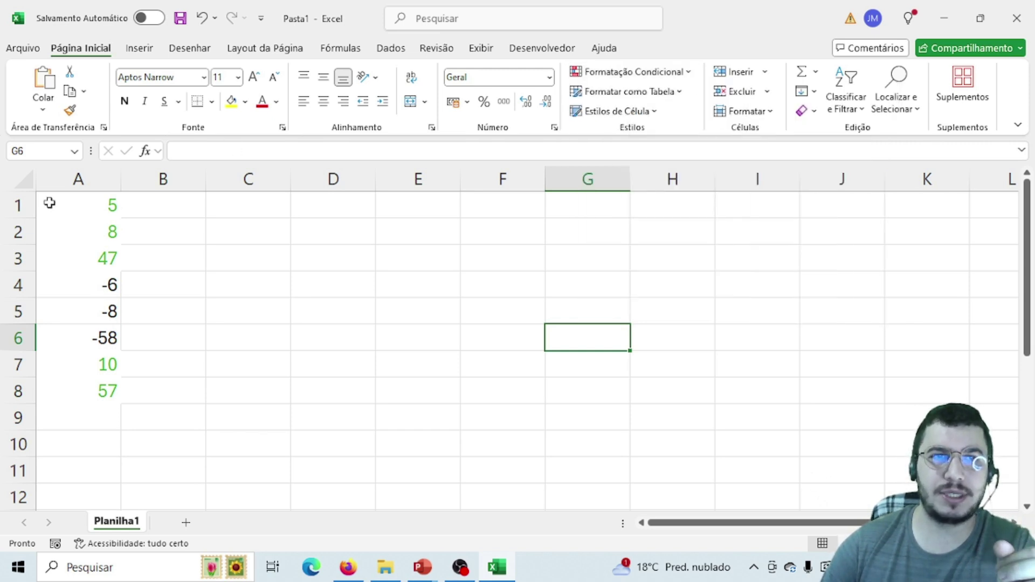
# Highlight the values less than 0 in A1:A8 with light red fill and dark red text.
pyautogui.moveTo(70, 205); pyautogui.dragTo(77, 384)
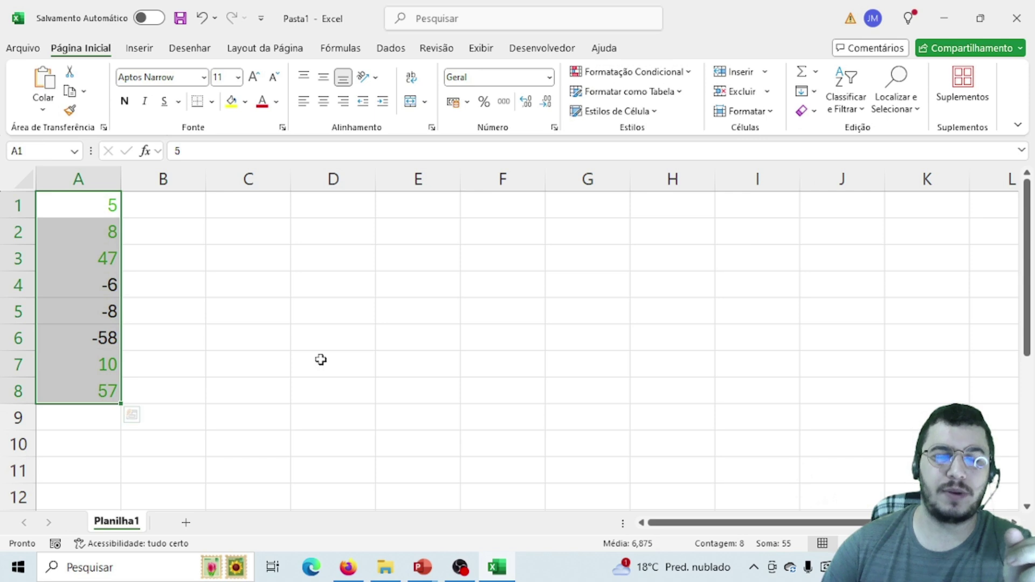
pyautogui.click(656, 70)
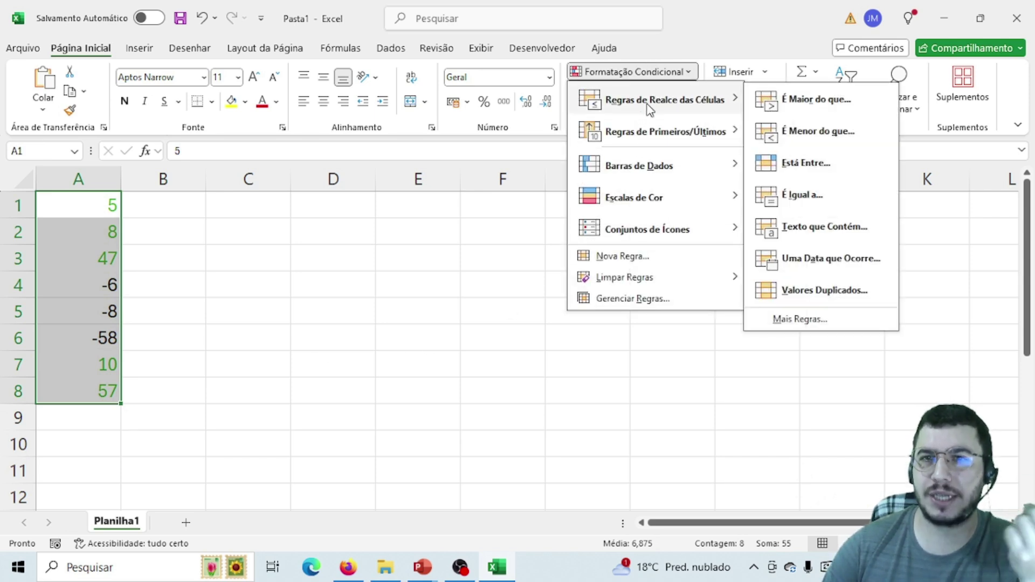
pyautogui.click(819, 132)
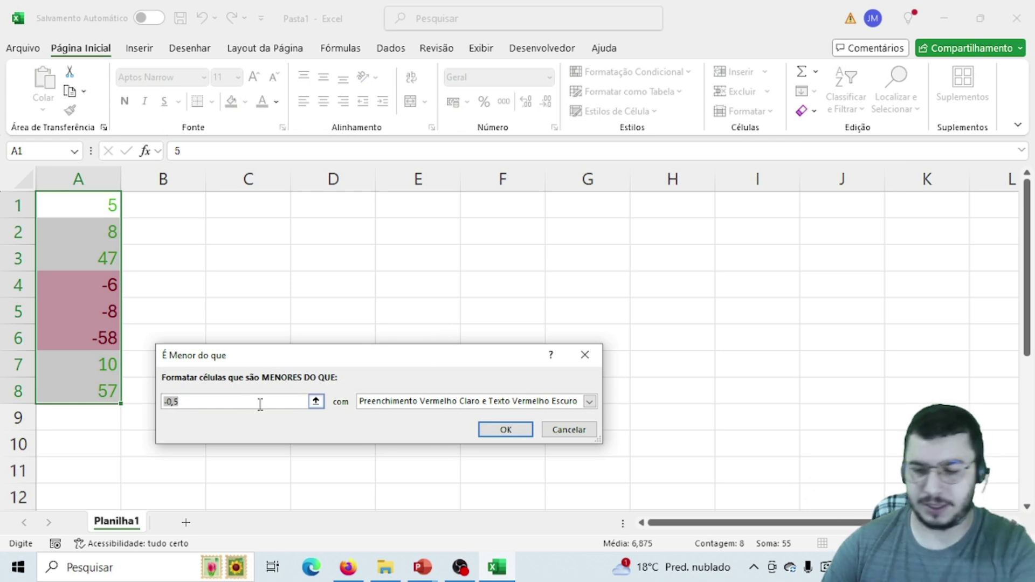
pyautogui.write('0')
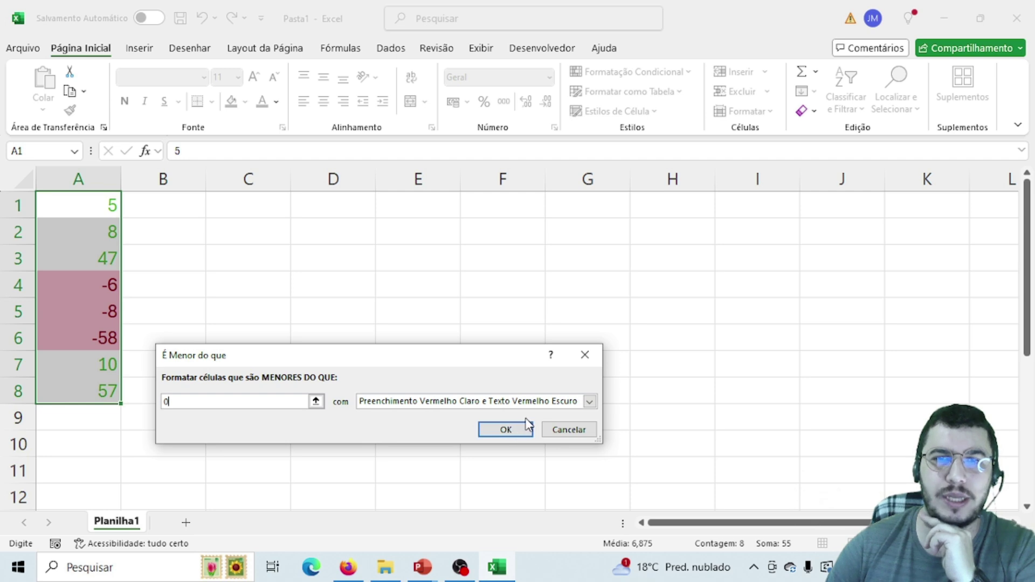
pyautogui.click(507, 429)
pyautogui.click(508, 424)
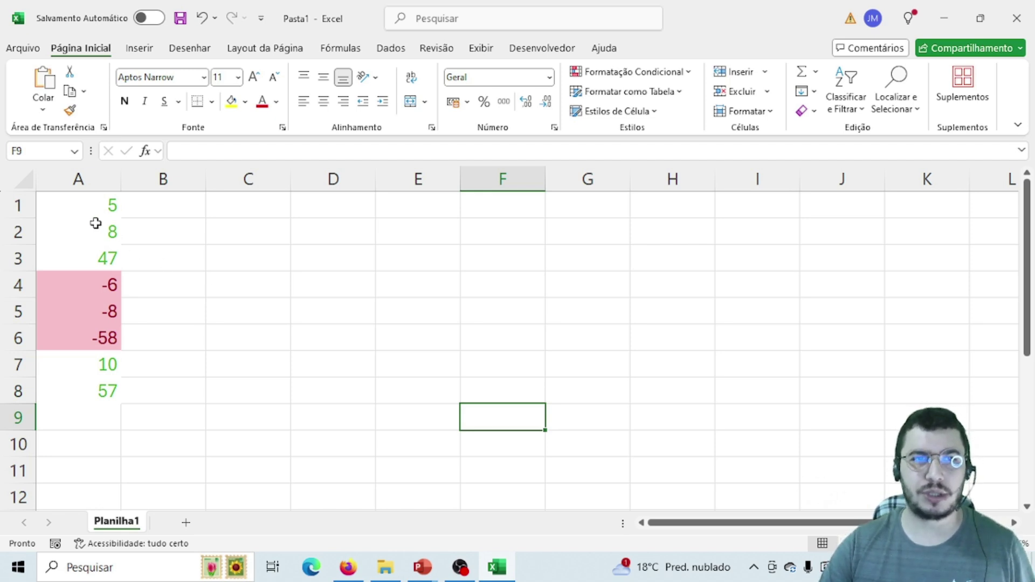
pyautogui.moveTo(86, 208); pyautogui.dragTo(86, 384)
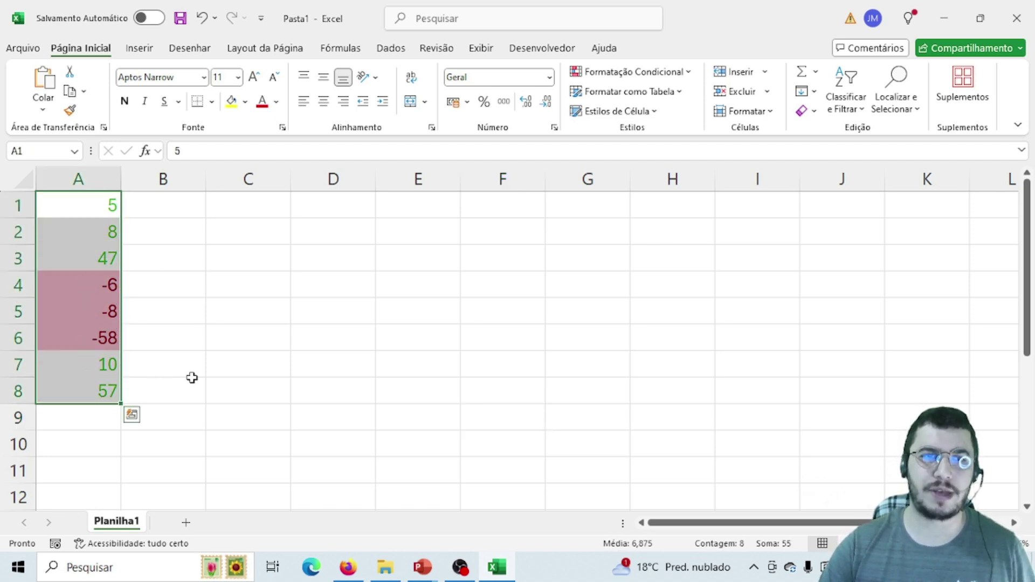
pyautogui.click(248, 371)
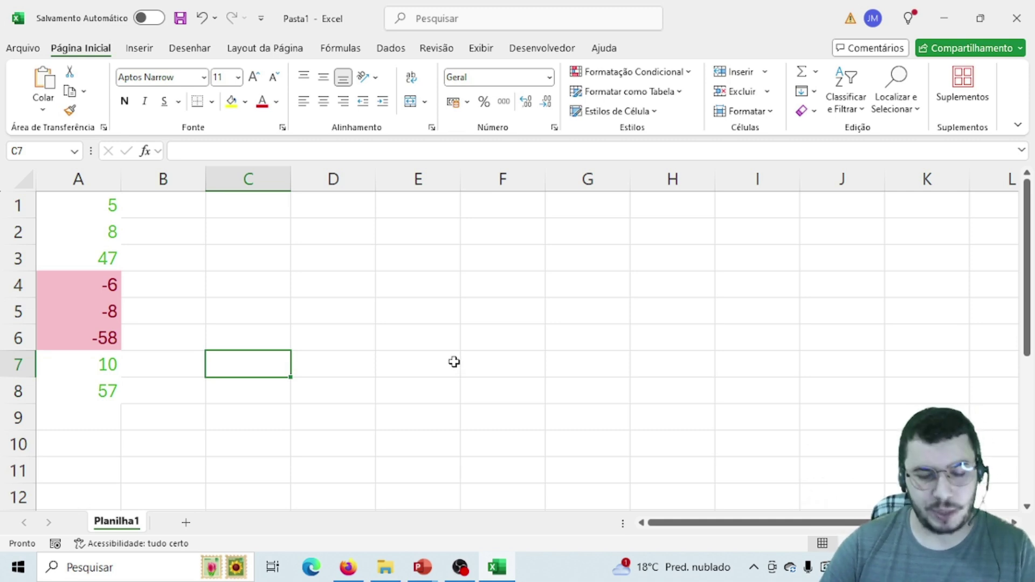
pyautogui.hotkey('alt', 'Tab')
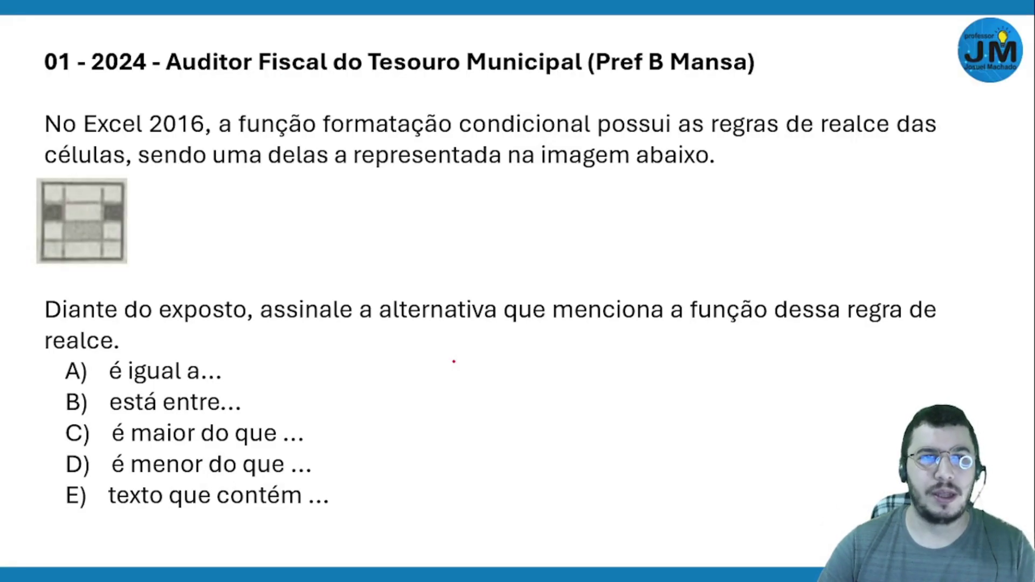
pyautogui.hotkey('alt', 'Tab')
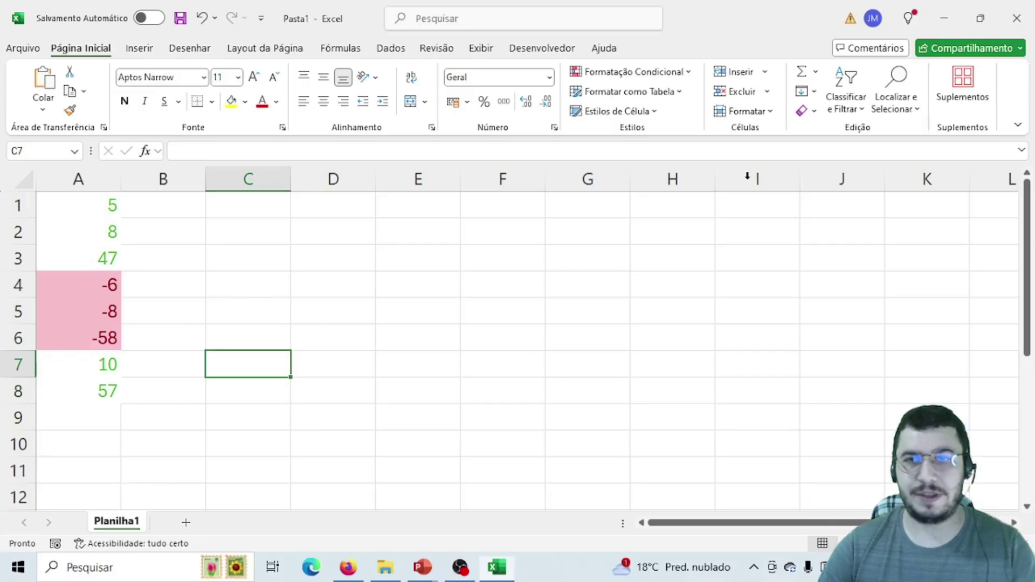
# Examine the rule types offered for a new conditional formatting rule, without creating one.
pyautogui.click(674, 72)
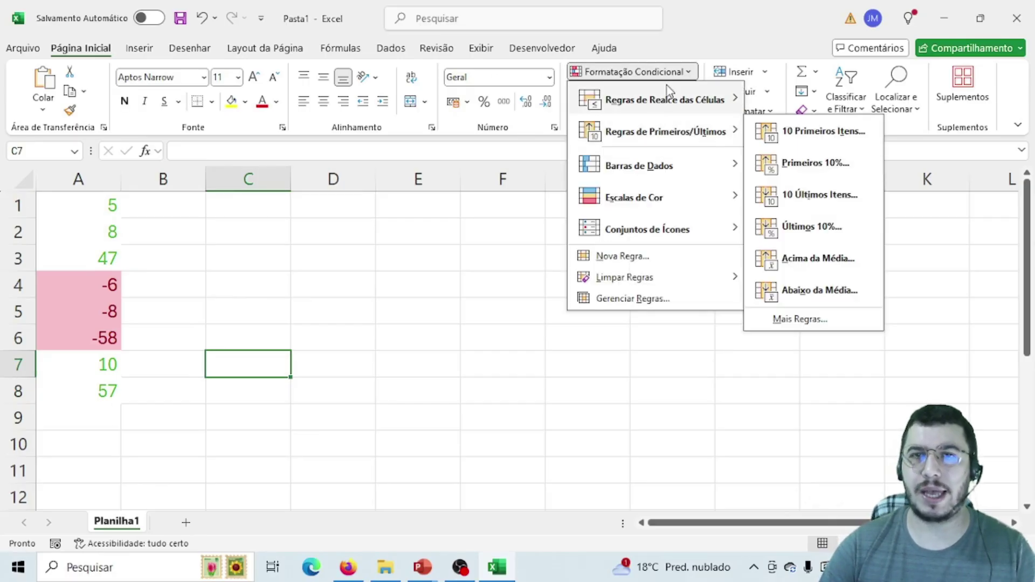
pyautogui.click(642, 257)
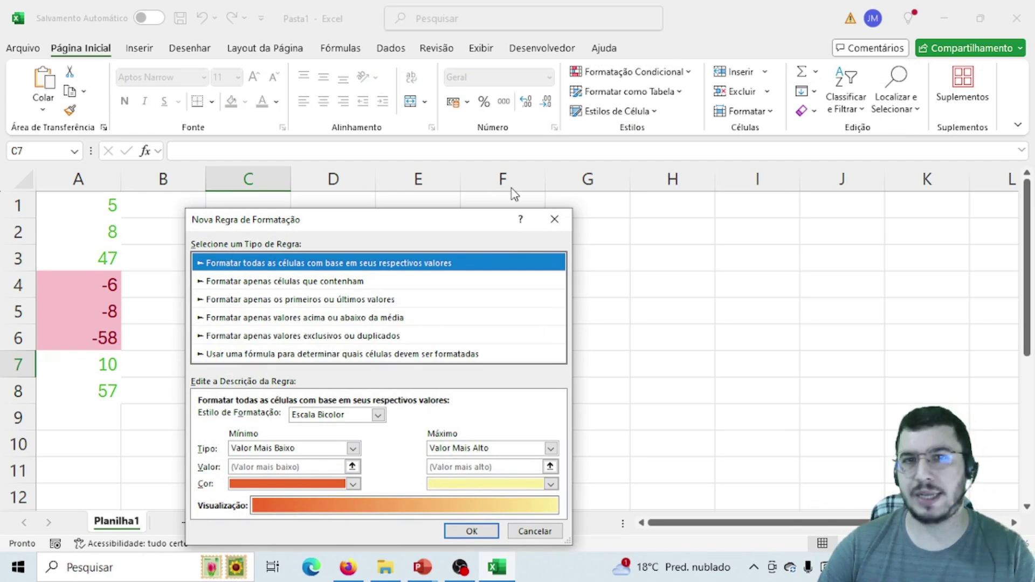
pyautogui.click(555, 219)
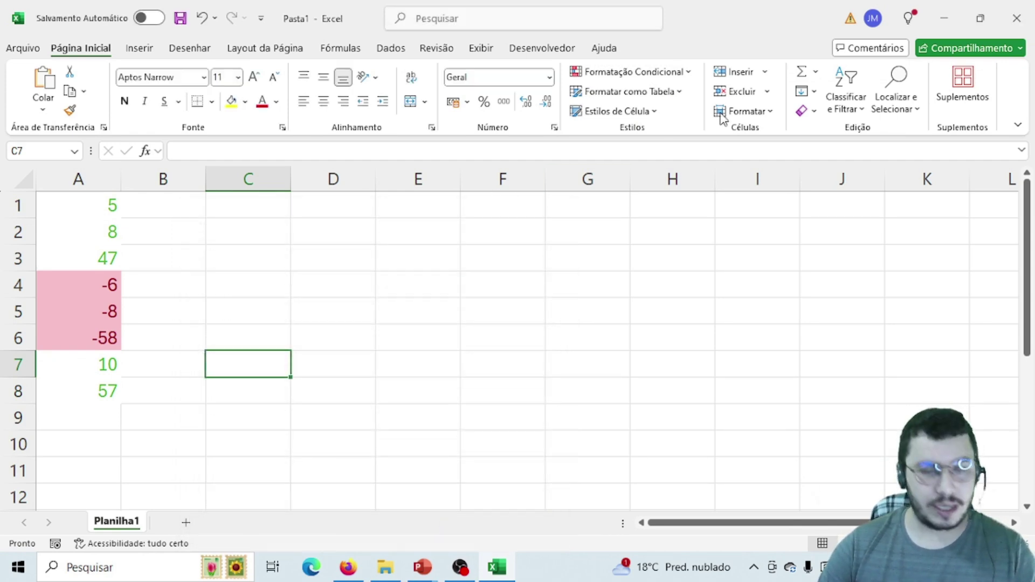
# Review the highlight cells rule options and reveal answer B on the PowerPoint quiz slide.
pyautogui.click(687, 71)
pyautogui.moveTo(658, 106)
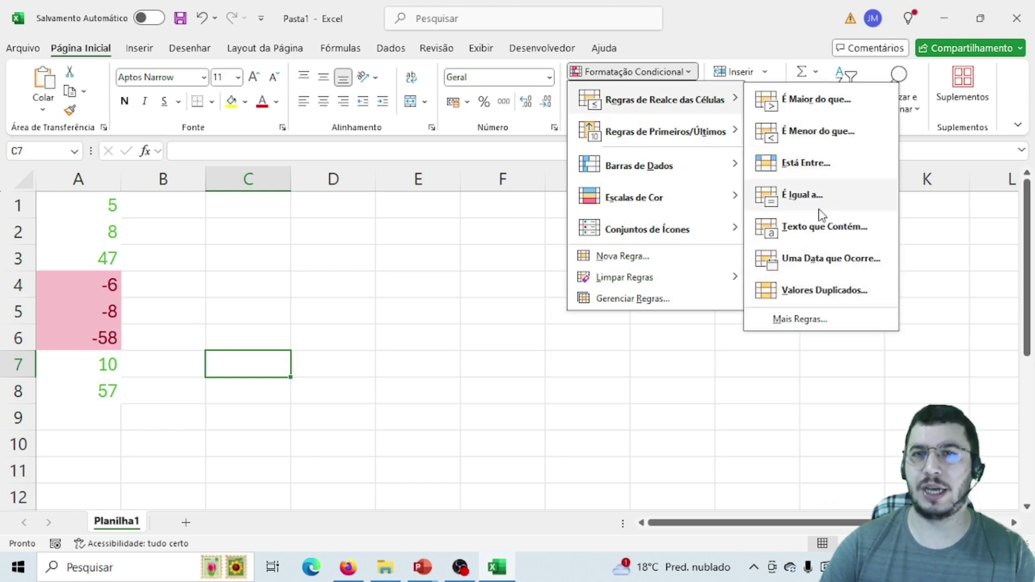
pyautogui.moveTo(624, 142)
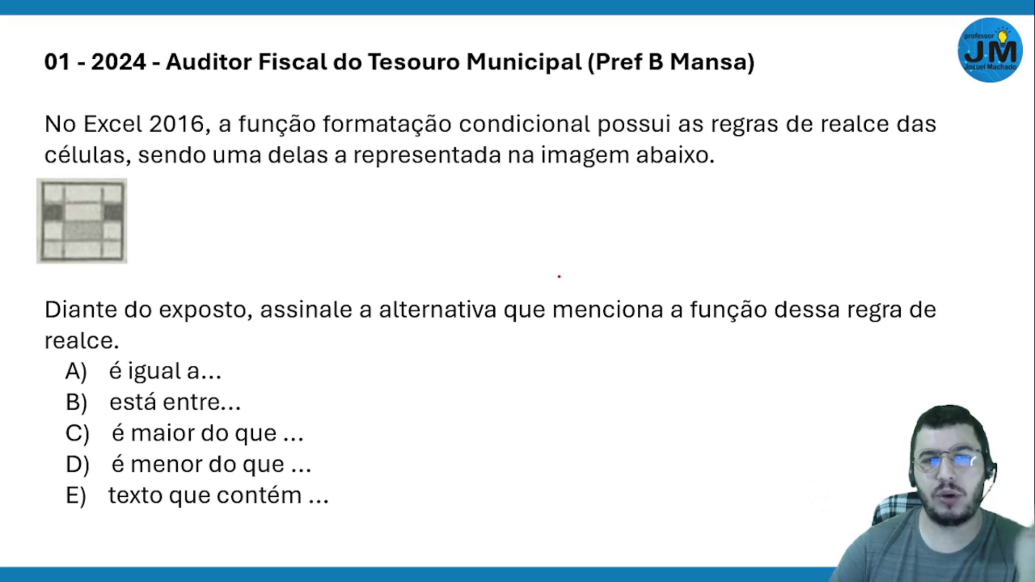
pyautogui.press('Right')
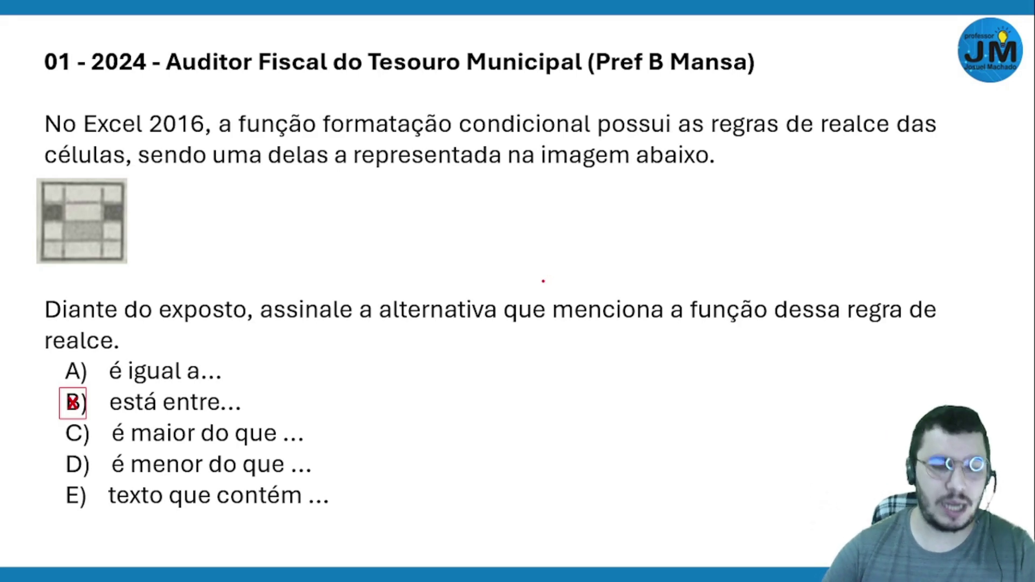
pyautogui.hotkey('alt', 'Tab')
pyautogui.press('alt')
pyautogui.press('alt')
pyautogui.hotkey('alt', 'Tab')
pyautogui.press('Right')
pyautogui.press('Left')
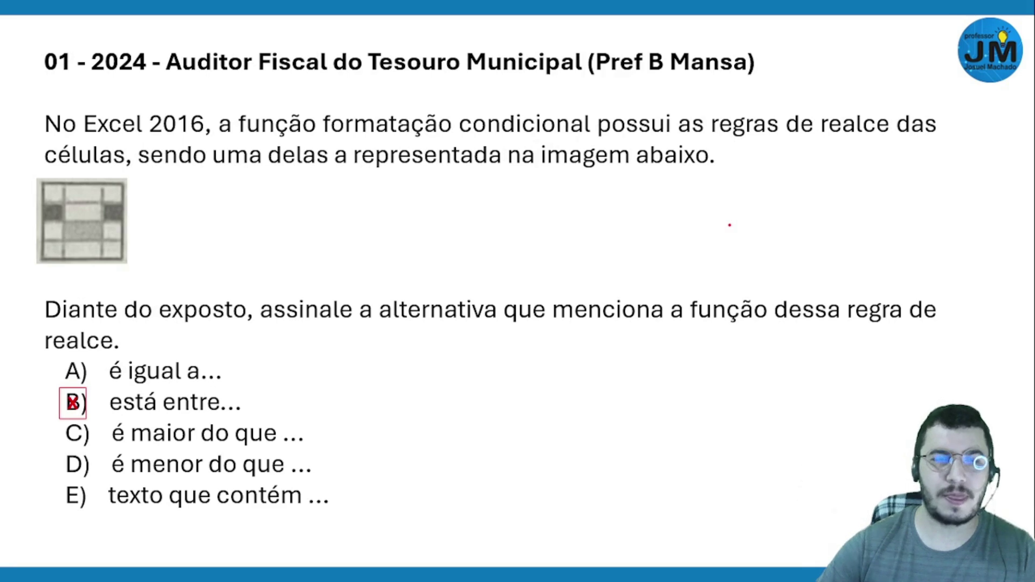
# Compare Excel's highlight cells rule icons with the image in question 01, and advance the PowerPoint slideshow to question 02.
pyautogui.hotkey('alt', 'Tab')
pyautogui.click(650, 73)
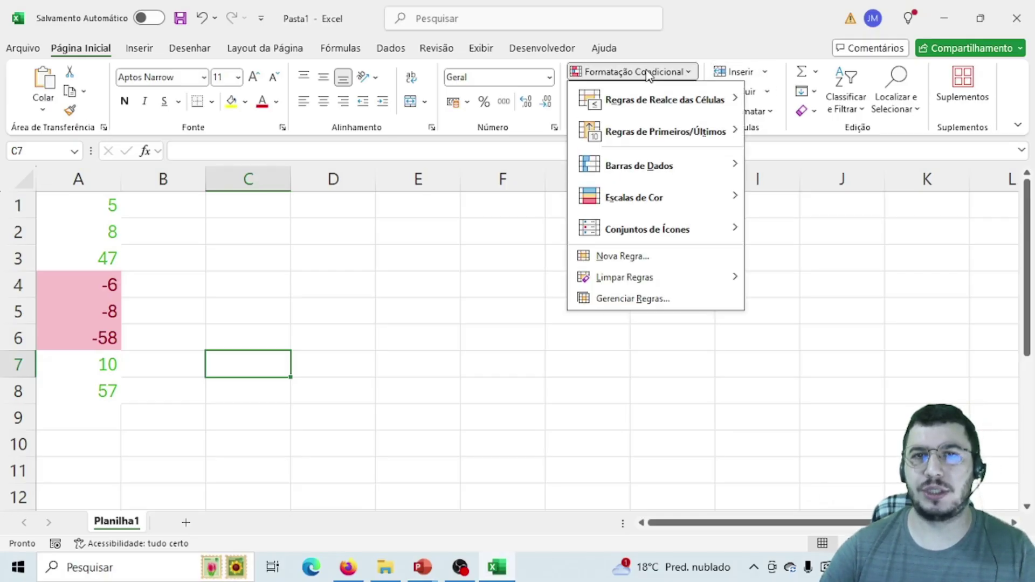
pyautogui.moveTo(640, 102)
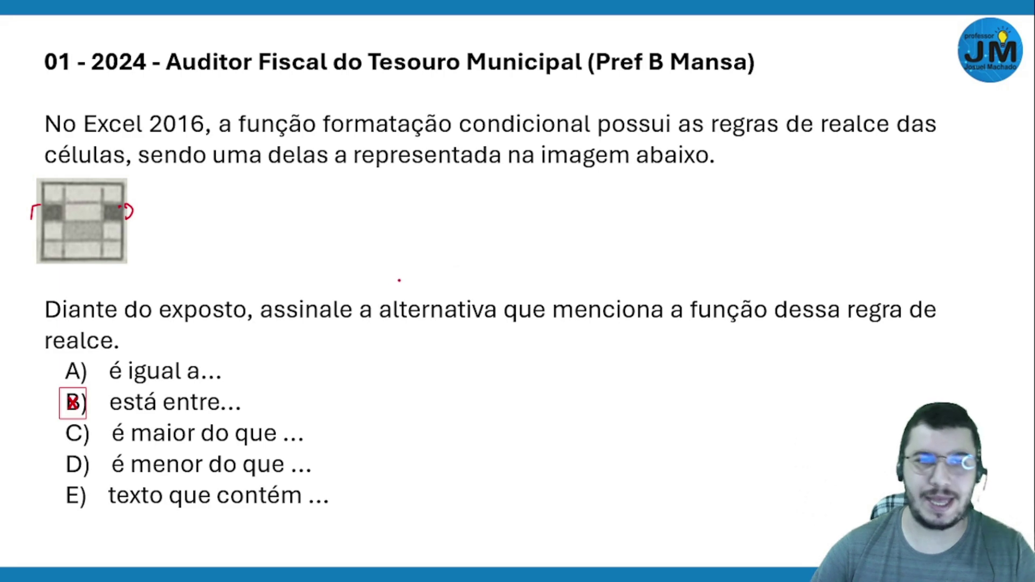
pyautogui.hotkey('alt', 'Tab')
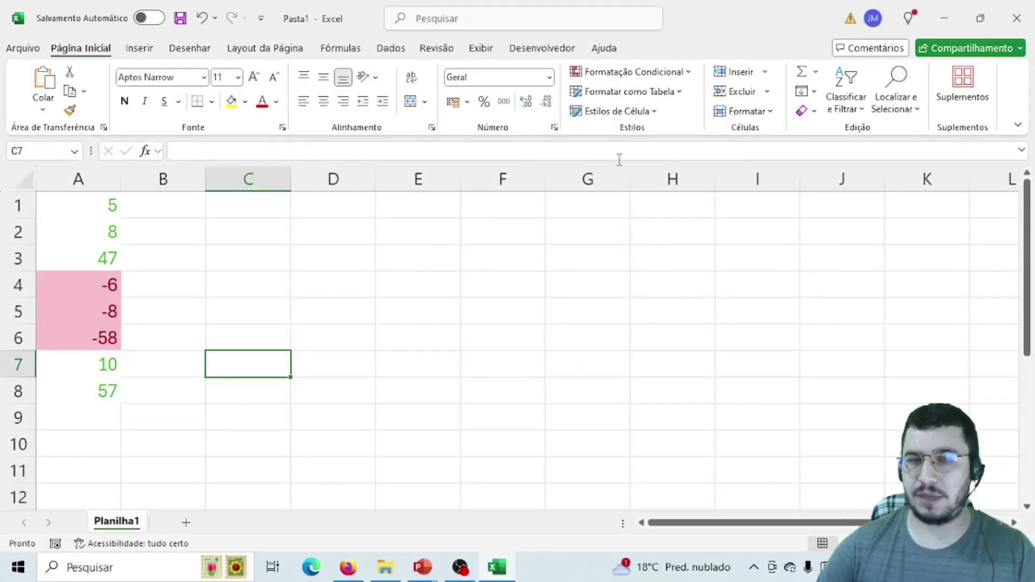
pyautogui.click(650, 73)
pyautogui.moveTo(654, 105)
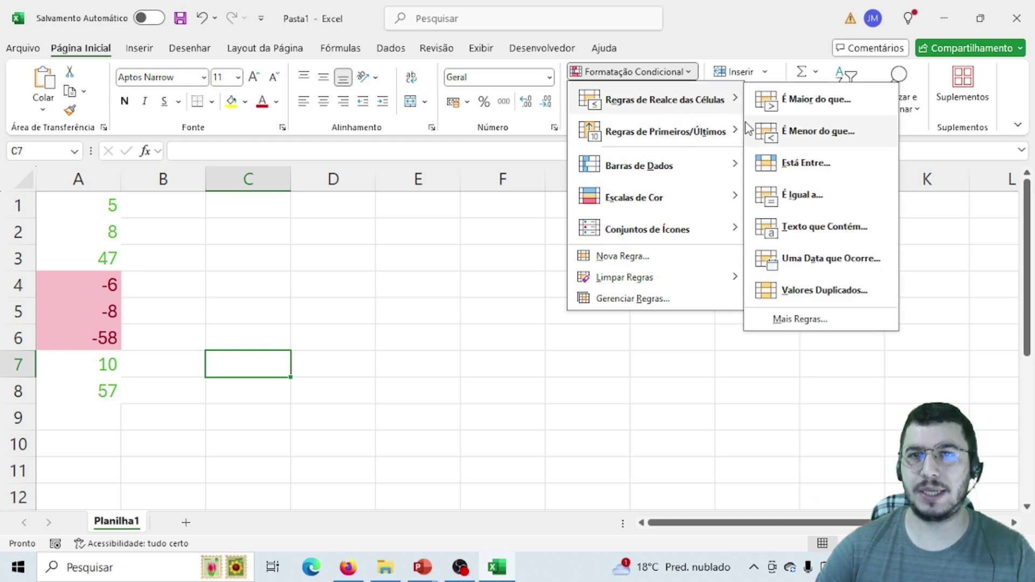
pyautogui.hotkey('alt', 'Tab')
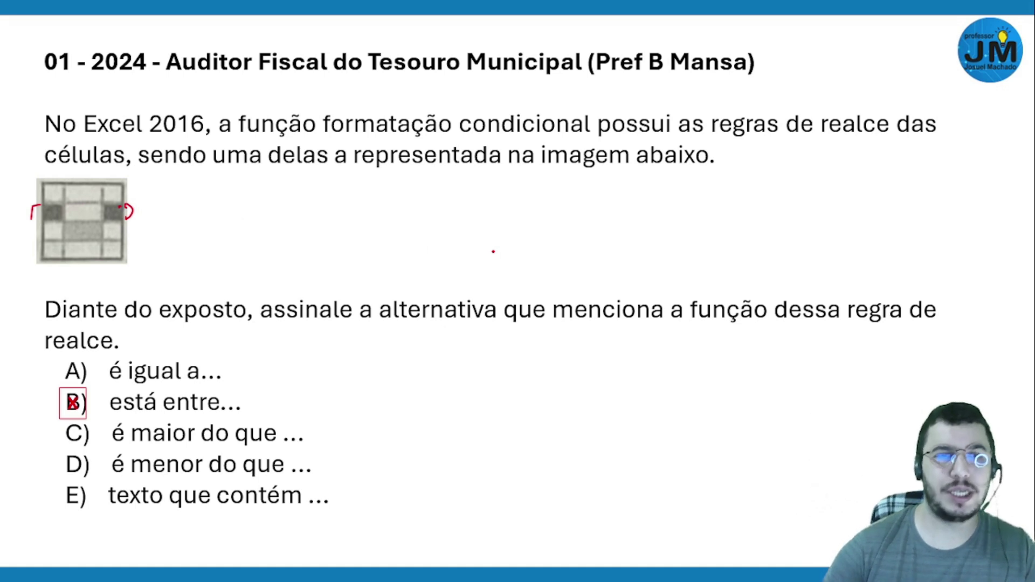
pyautogui.press('Right')
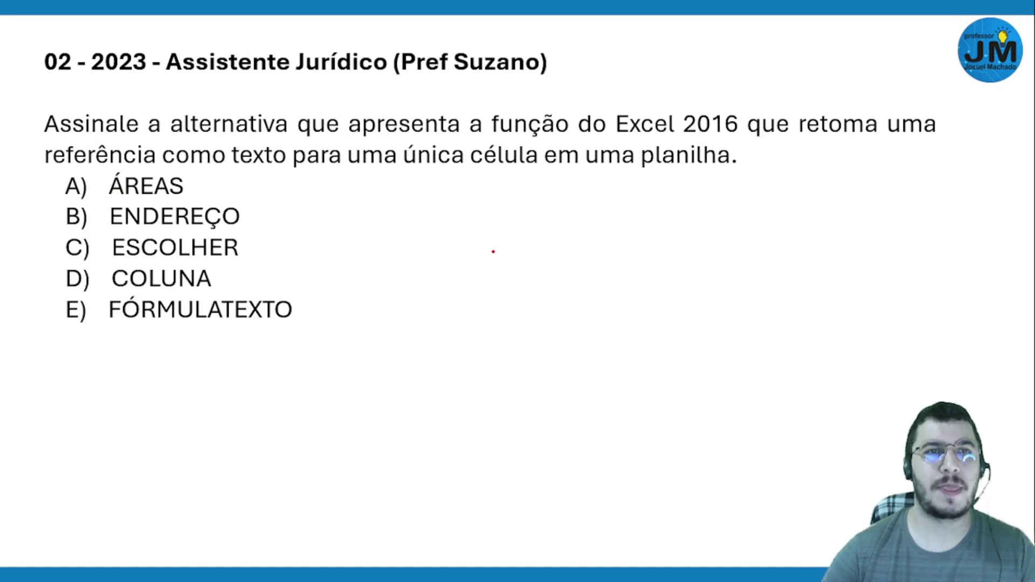
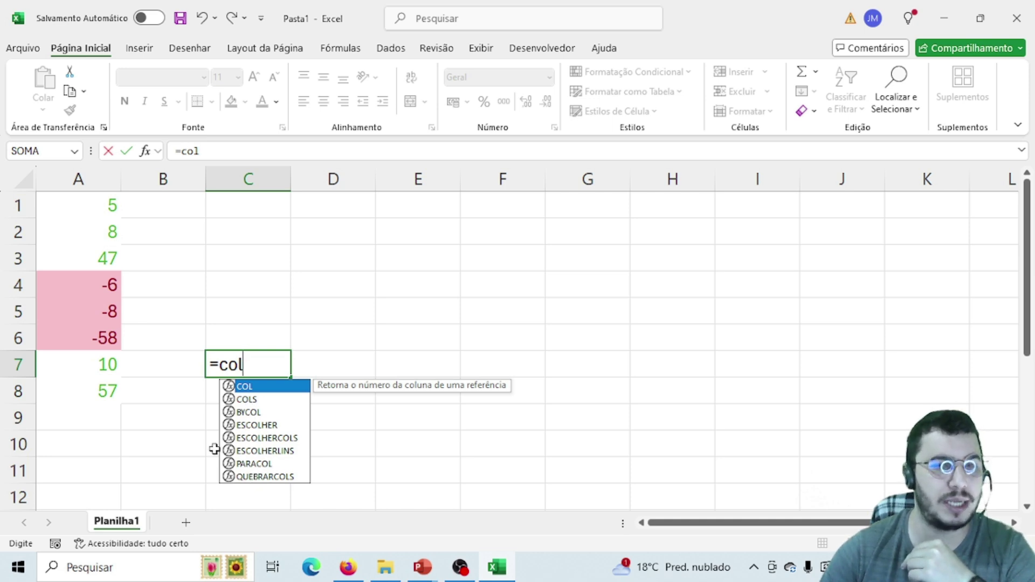
# Inspect the arguments of the COL function in C7, discard the entry, and return to the PowerPoint slideshow.
pyautogui.hotkey('shift', 'F3')
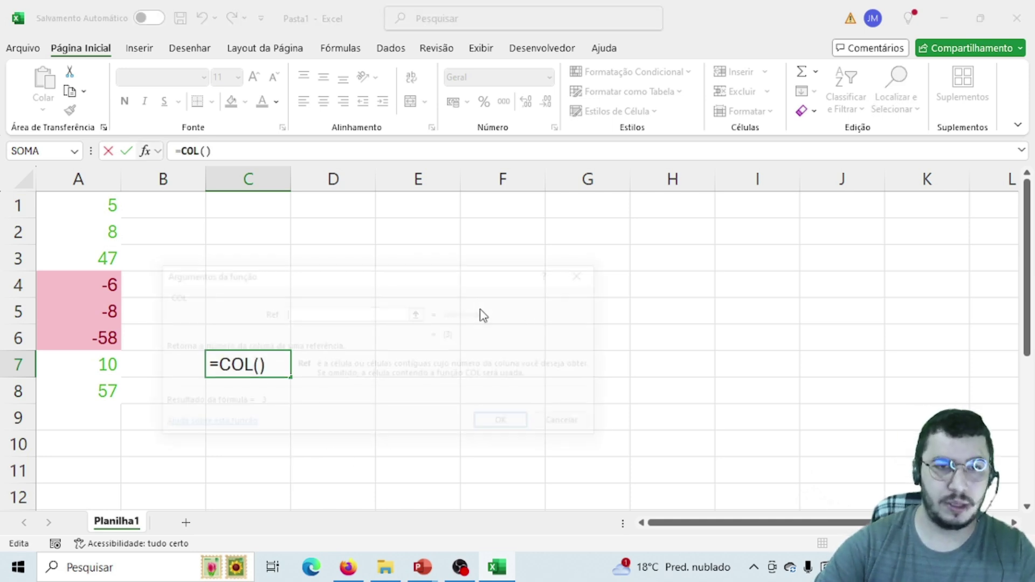
pyautogui.press('Escape')
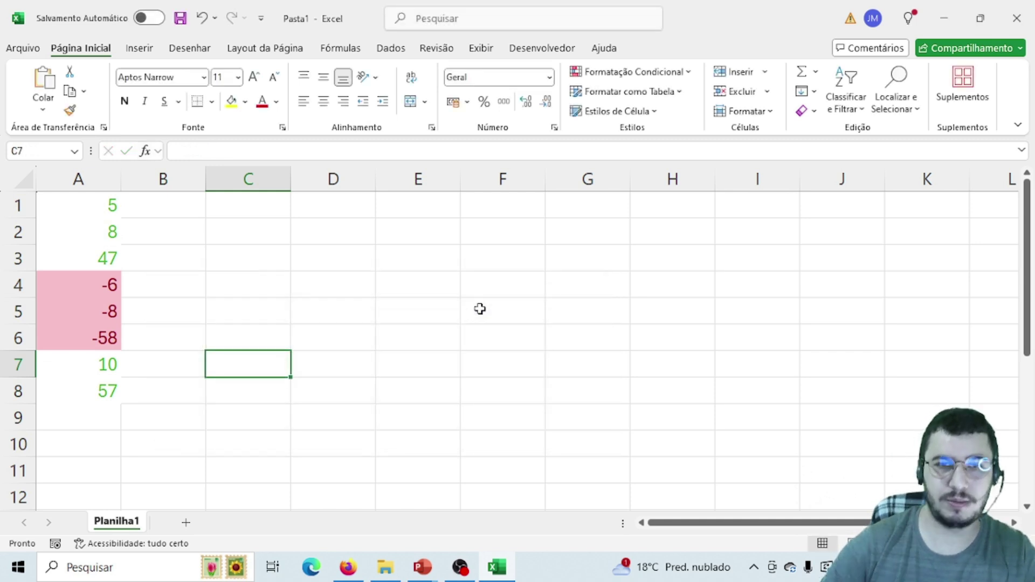
pyautogui.hotkey('alt', 'Tab')
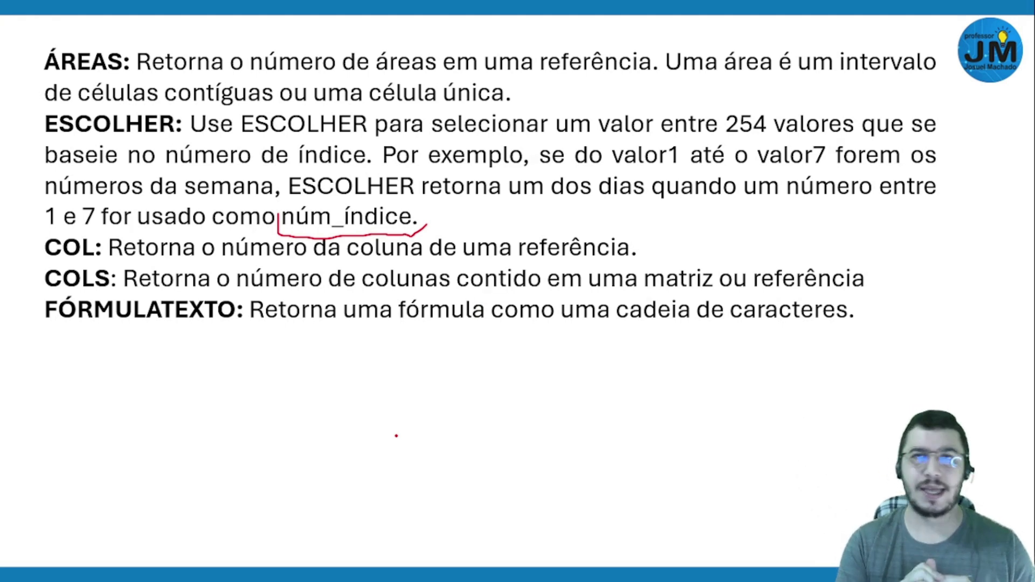
# Reveal answer B for question 02 and advance the slideshow to question 03 about the SE function.
pyautogui.press('Right')
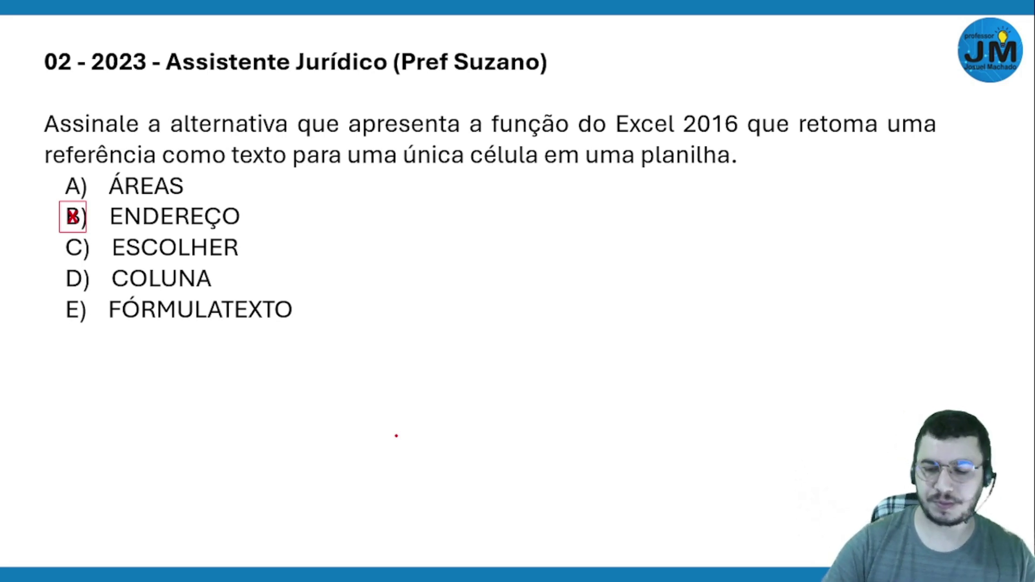
pyautogui.press('Left')
pyautogui.press('Right')
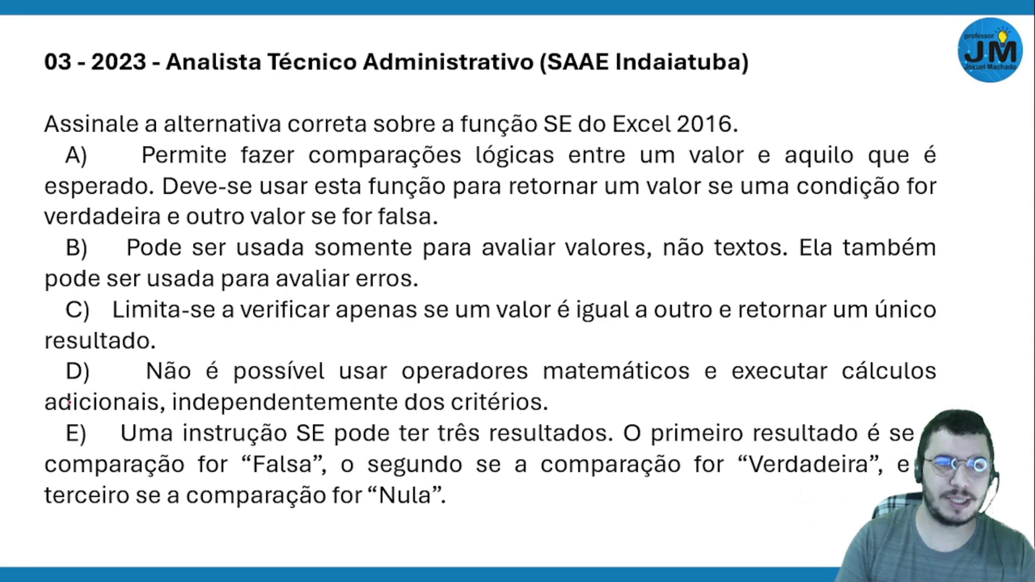
# Handwrite the syntax =SE(TESTE;"V";"F") in red ink below alternative E on the question 03 slide.
pyautogui.moveTo(47, 533)
pyautogui.mouseDown()
pyautogui.moveTo(66, 536)
pyautogui.moveTo(63, 522)
pyautogui.moveTo(74, 544)
pyautogui.mouseUp()
pyautogui.moveTo(133, 525)
pyautogui.mouseDown()
pyautogui.moveTo(135, 541)
pyautogui.moveTo(133, 526)
pyautogui.moveTo(162, 552)
pyautogui.moveTo(167, 544)
pyautogui.mouseUp()
pyautogui.moveTo(160, 524)
pyautogui.mouseDown()
pyautogui.moveTo(193, 522)
pyautogui.moveTo(210, 546)
pyautogui.moveTo(266, 521)
pyautogui.mouseUp()
pyautogui.moveTo(280, 534)
pyautogui.mouseDown()
pyautogui.moveTo(280, 520)
pyautogui.moveTo(297, 551)
pyautogui.moveTo(315, 528)
pyautogui.mouseUp()
pyautogui.click(301, 532)
pyautogui.moveTo(325, 520)
pyautogui.mouseDown()
pyautogui.moveTo(323, 528)
pyautogui.moveTo(354, 530)
pyautogui.mouseUp()
pyautogui.click(379, 547)
pyautogui.moveTo(363, 521)
pyautogui.mouseDown()
pyautogui.moveTo(361, 529)
pyautogui.moveTo(402, 535)
pyautogui.mouseUp()
pyautogui.moveTo(415, 528)
pyautogui.mouseDown()
pyautogui.moveTo(412, 561)
pyautogui.moveTo(427, 527)
pyautogui.mouseUp()
pyautogui.moveTo(418, 545); pyautogui.dragTo(458, 563)
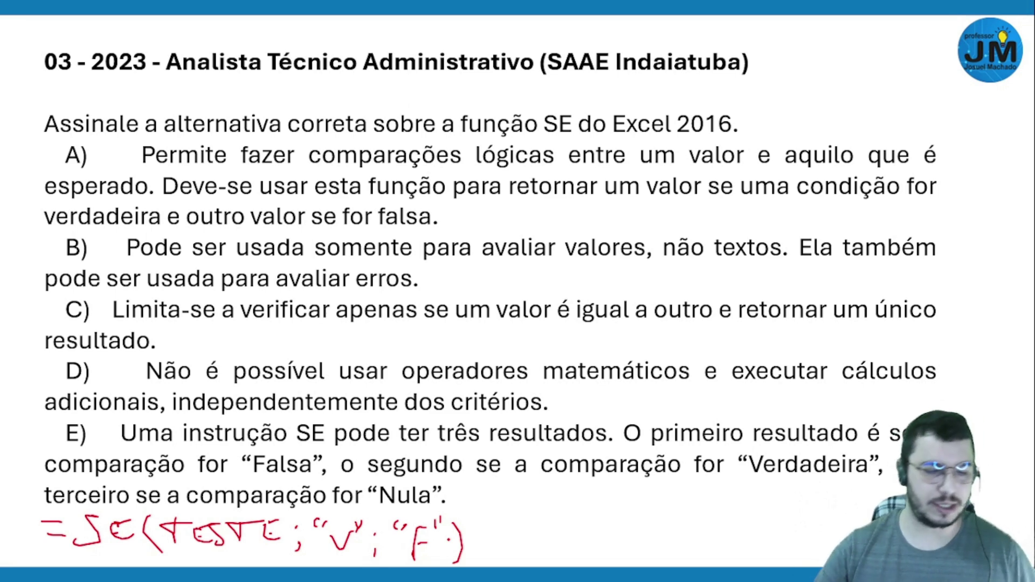
# Switch to Excel and enter the labels n1 in D1 and n2 in D2.
pyautogui.hotkey('alt', 'Tab')
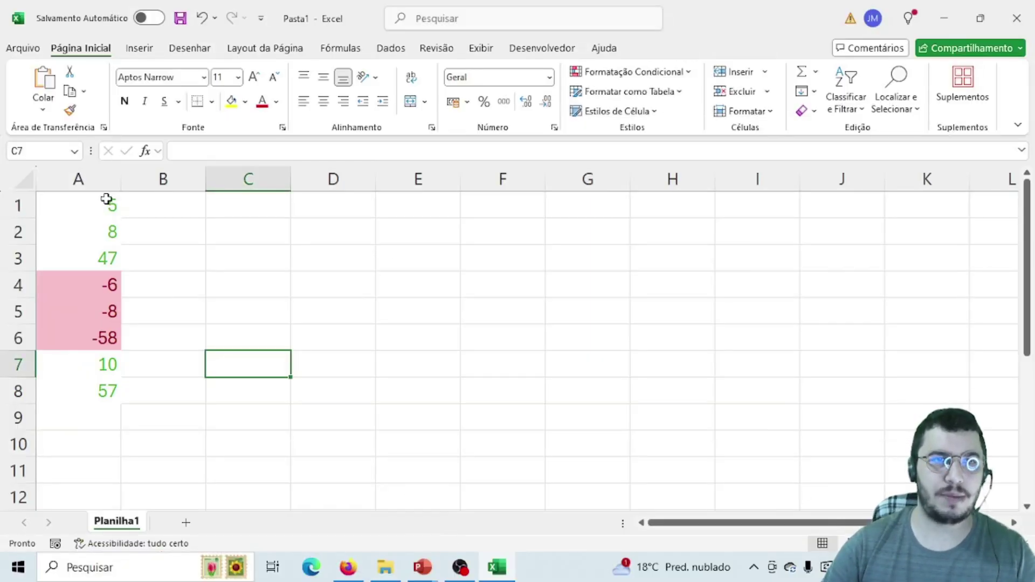
pyautogui.click(338, 210)
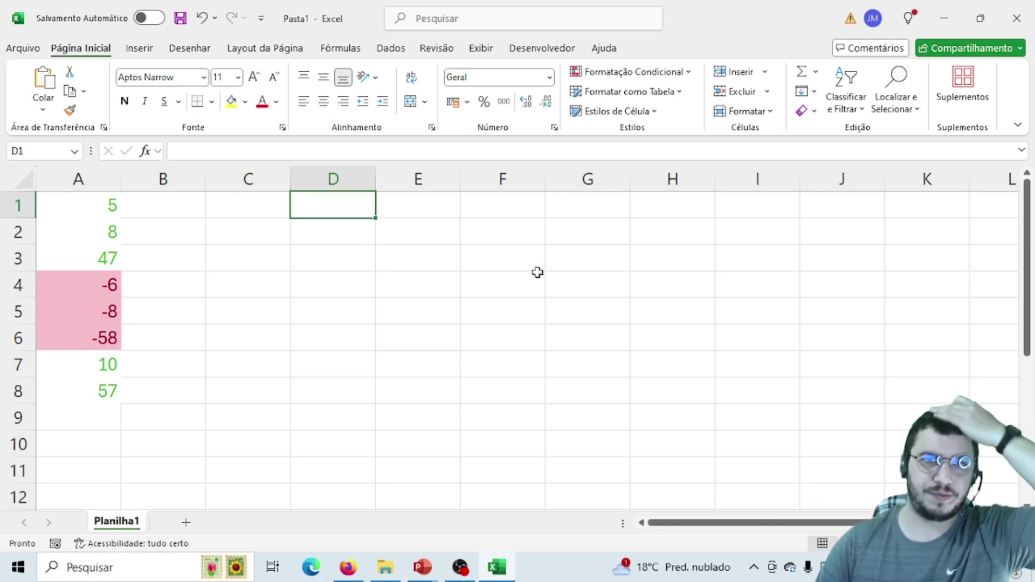
pyautogui.write('n1')
pyautogui.press('Return')
pyautogui.write('n2')
pyautogui.press('Return')
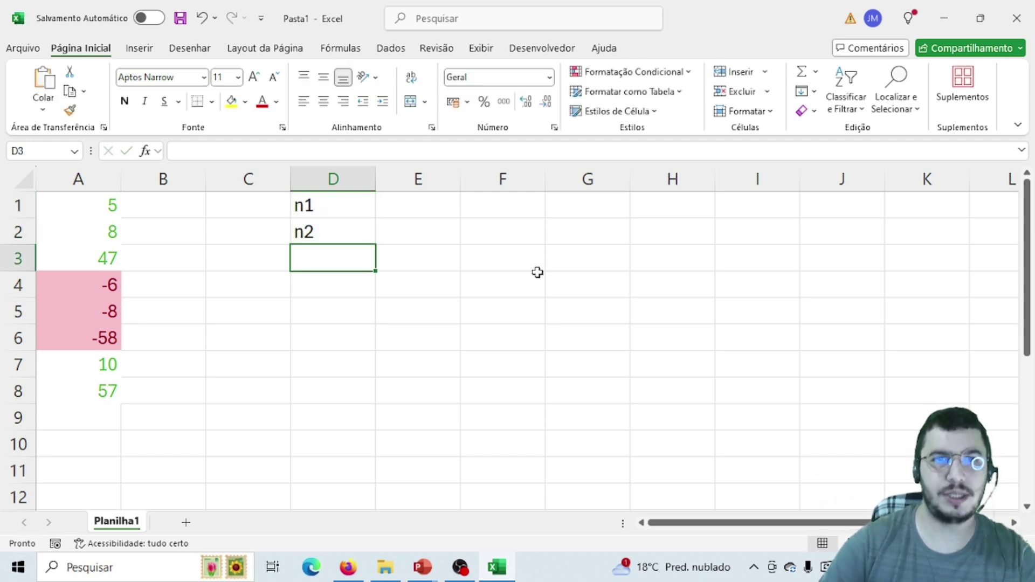
# Enter the grades 8 in E1 and 4 in E2.
pyautogui.click(414, 212)
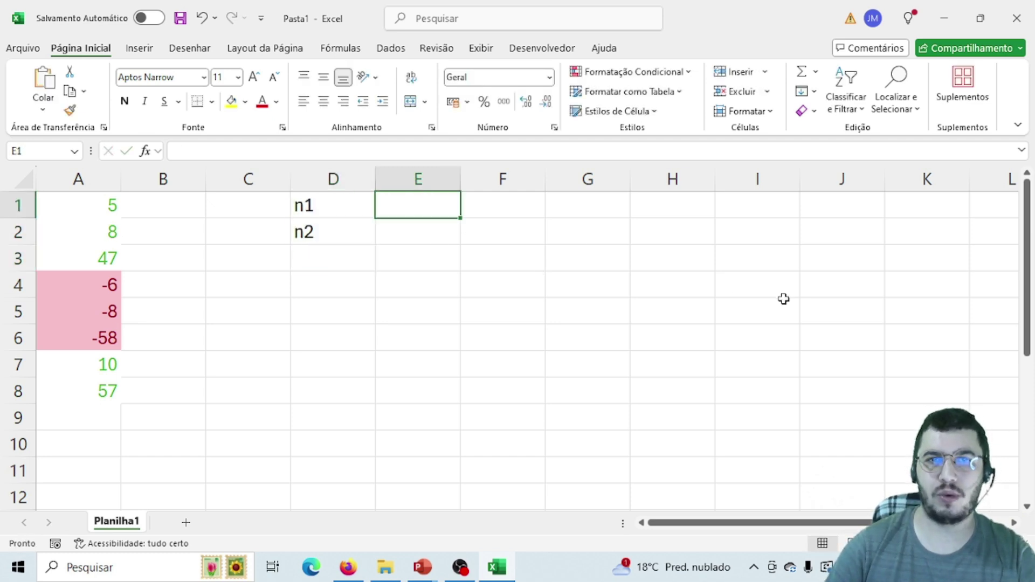
pyautogui.write('8')
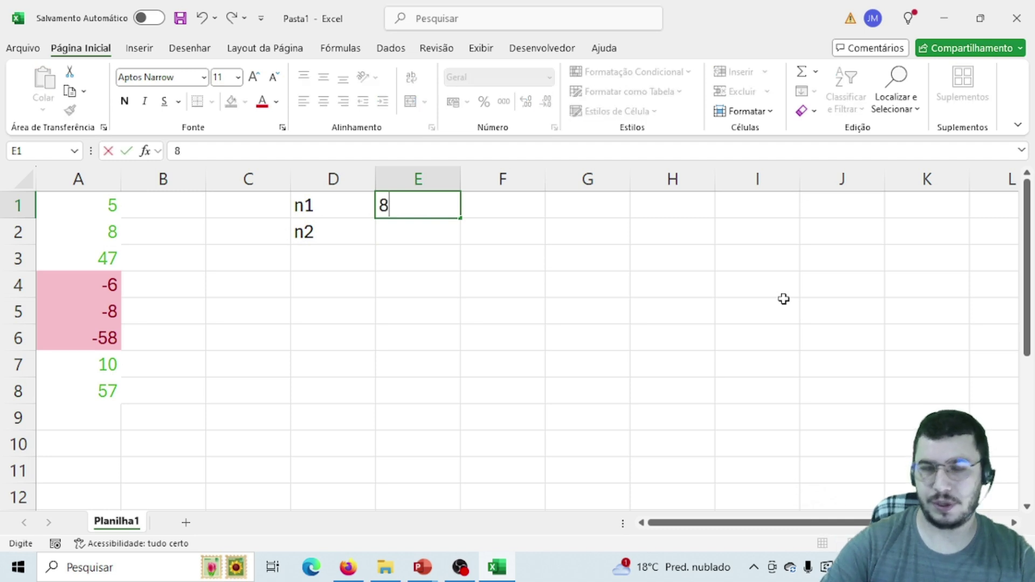
pyautogui.press('Return')
pyautogui.write('4')
pyautogui.press('Return')
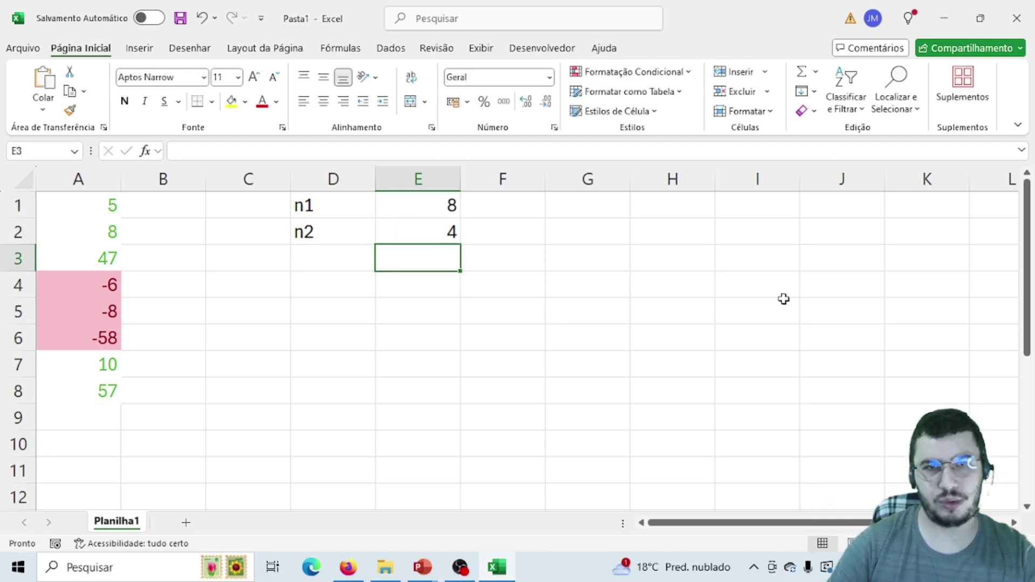
# Calculate the average of E1:E2 in E3 with the MÉDIA function.
pyautogui.write('=média(')
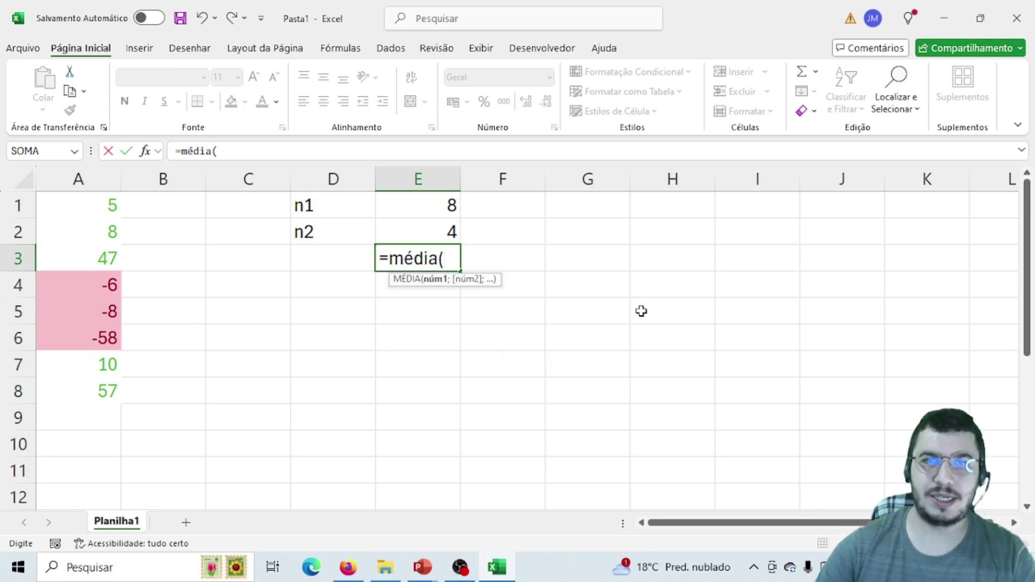
pyautogui.moveTo(446, 203); pyautogui.dragTo(440, 232)
pyautogui.write(')')
pyautogui.press('Return')
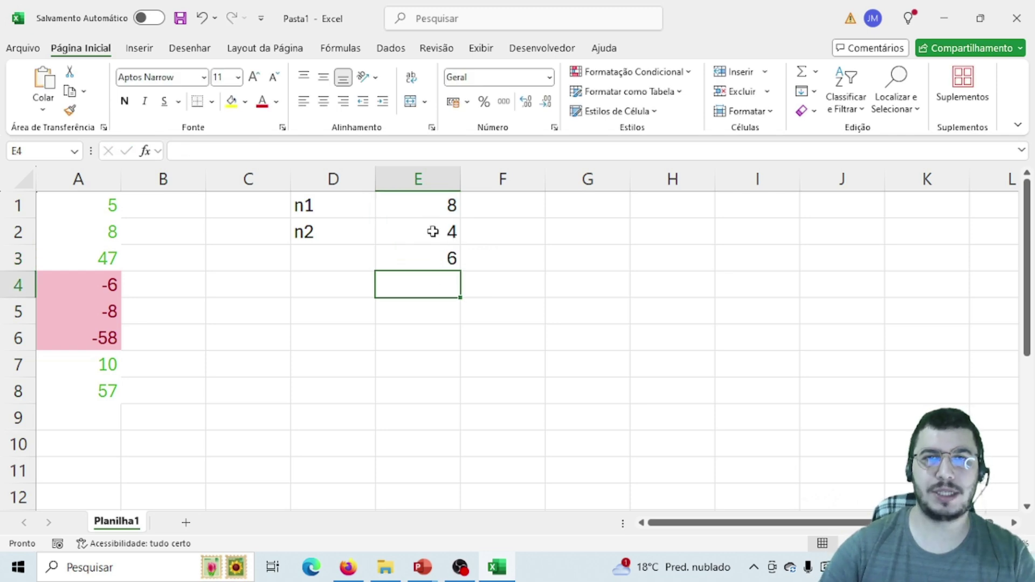
# Enter the label a/r in D4 beside the cell for the pass or fail result.
pyautogui.click(301, 285)
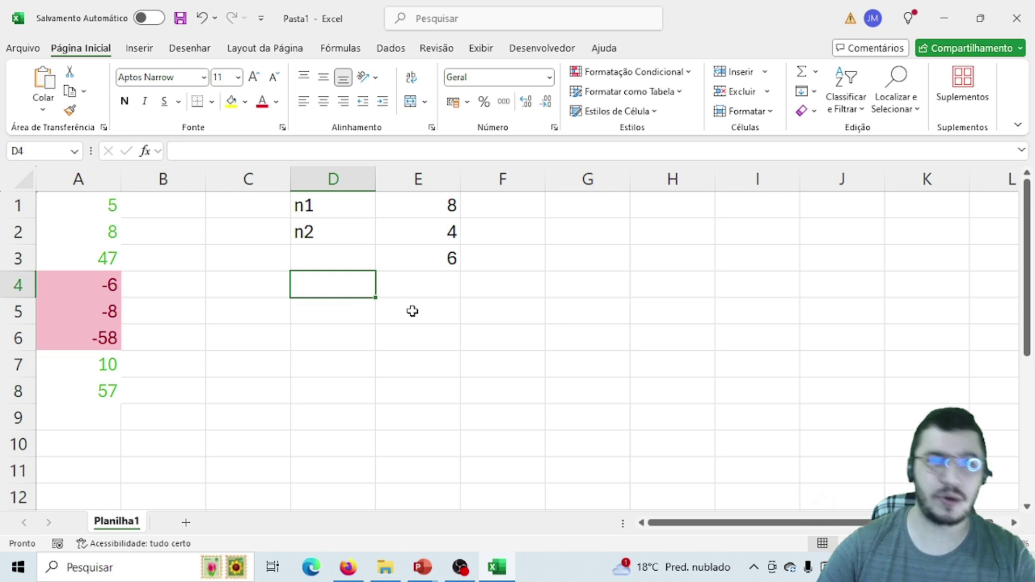
pyautogui.write('a/r')
pyautogui.press('Tab')
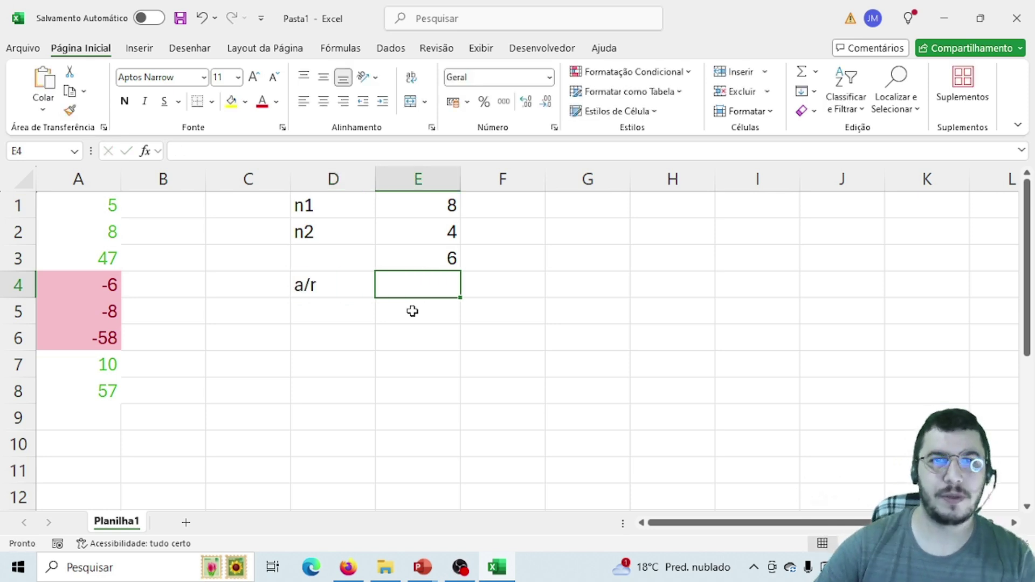
# Write an SE formula in E4 that tests E3>=7 and returns "Aprovado" if true and "Reprovado" if false.
pyautogui.write('=se')
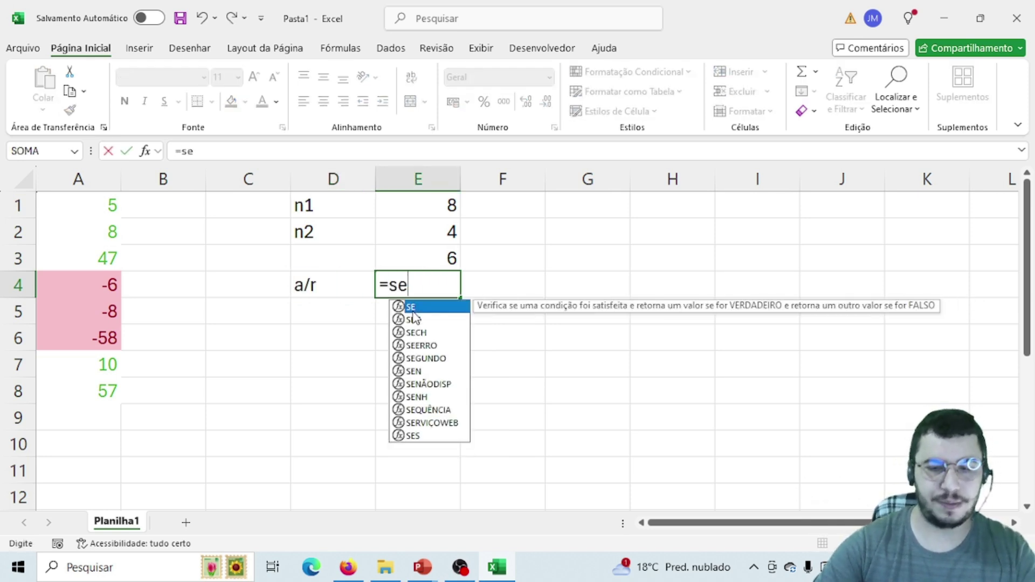
pyautogui.write('(')
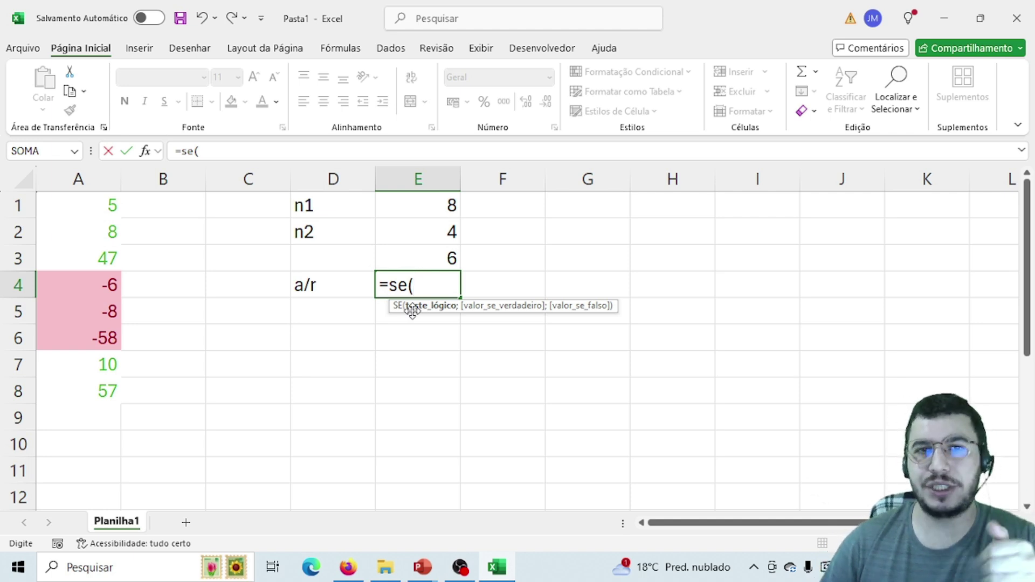
pyautogui.click(423, 259)
pyautogui.write('>=7')
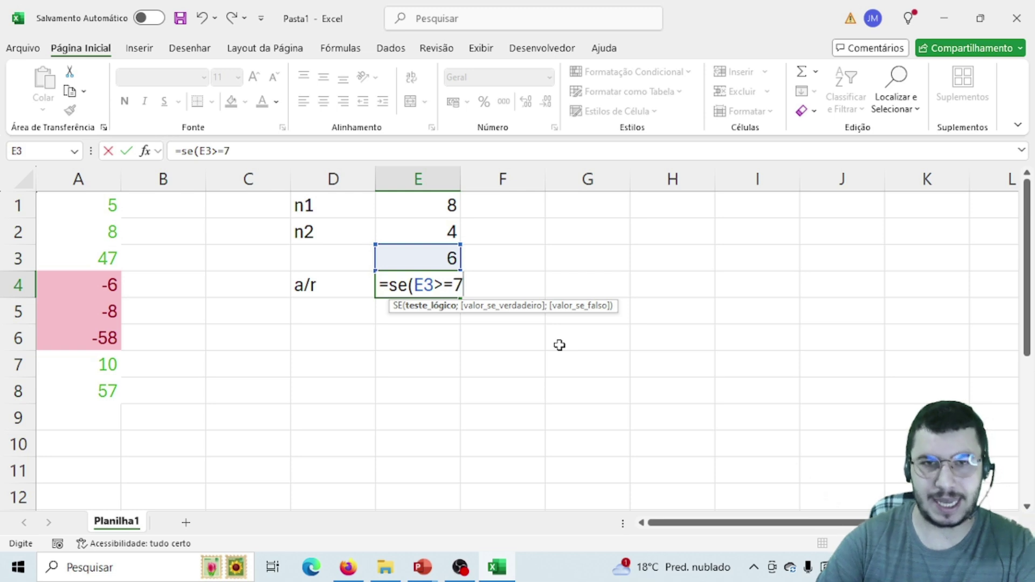
pyautogui.write(';"')
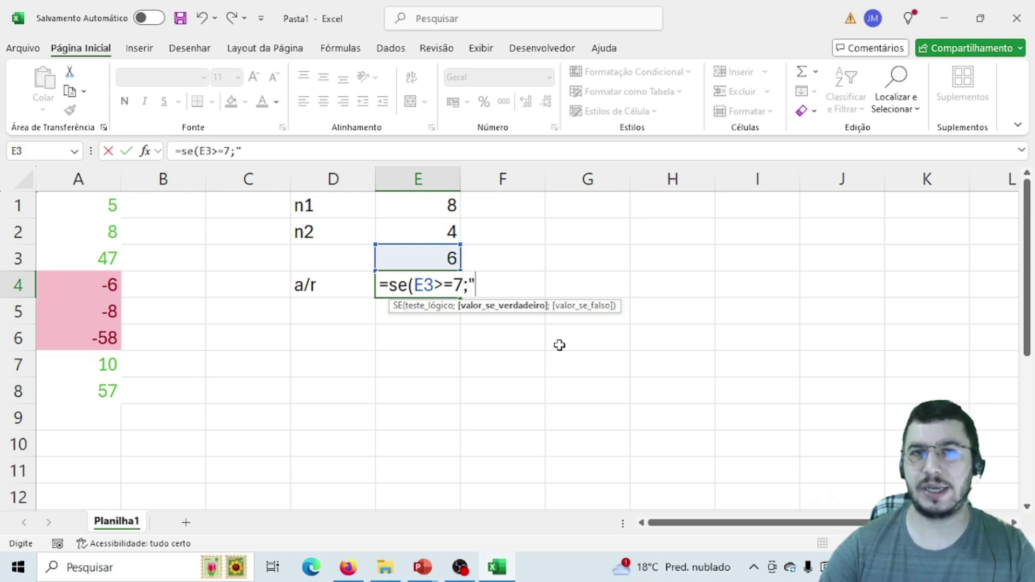
pyautogui.write('A')
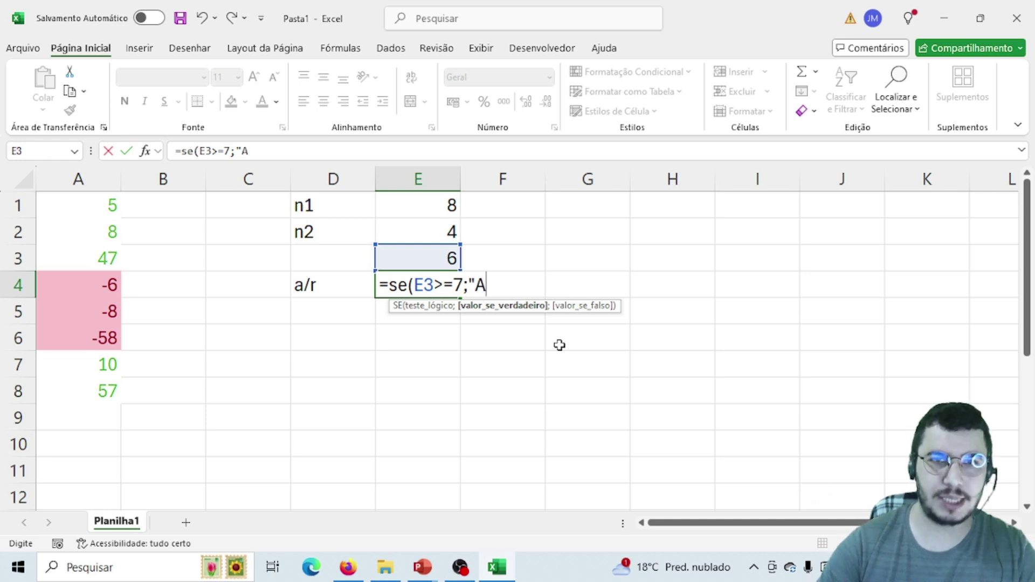
pyautogui.write('provado"')
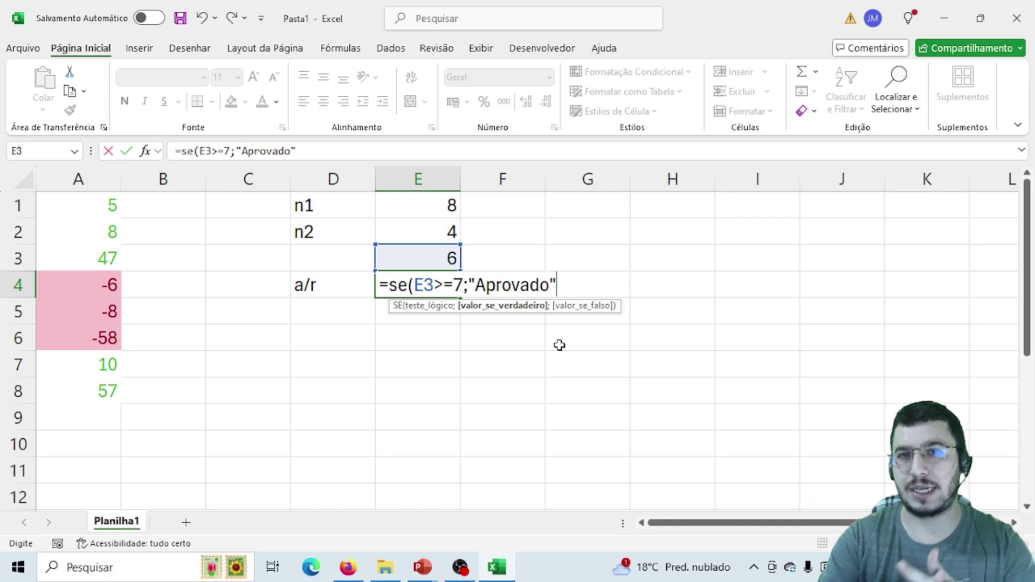
pyautogui.write(';')
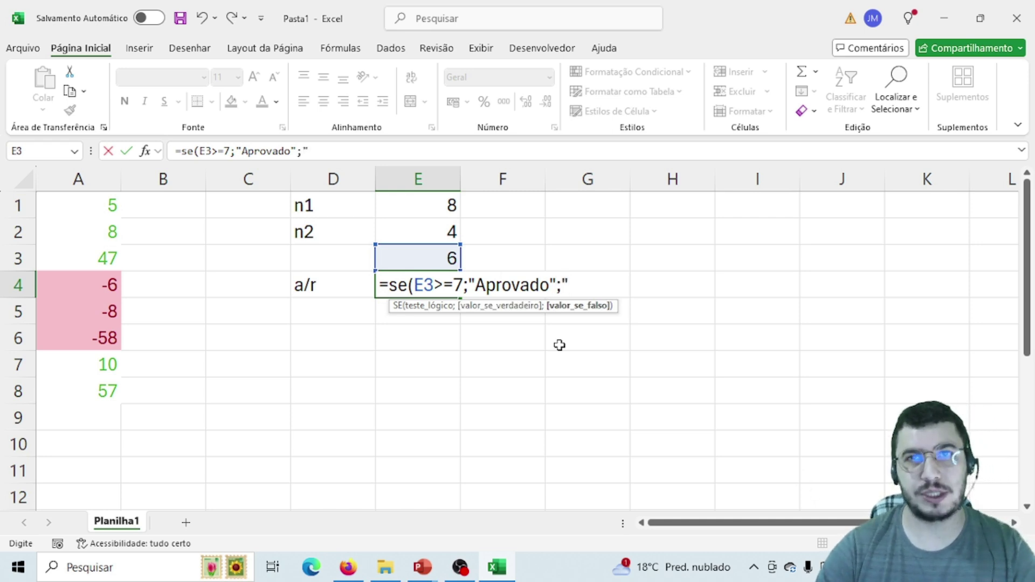
pyautogui.write('"Reprovado"')
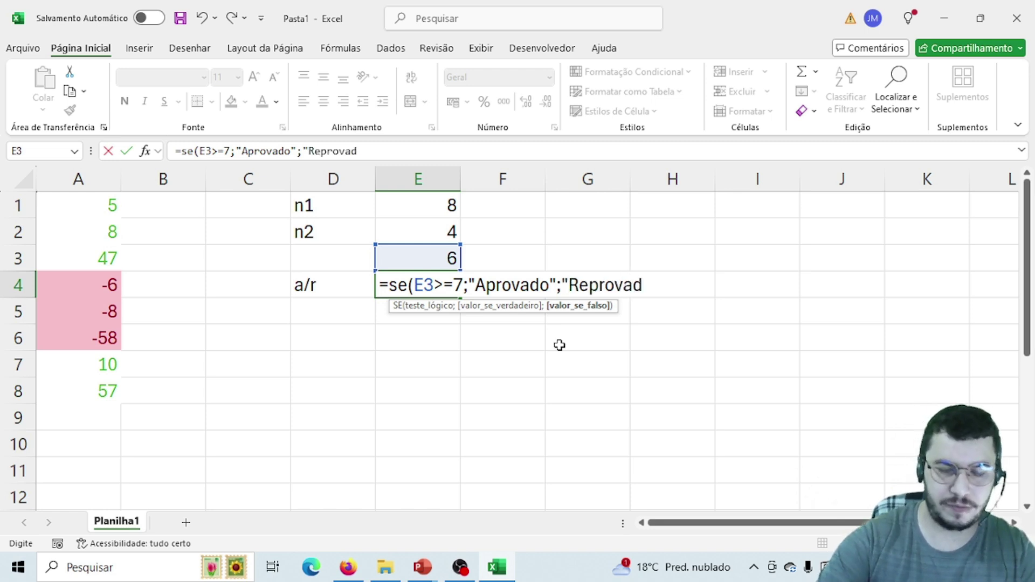
pyautogui.write(')')
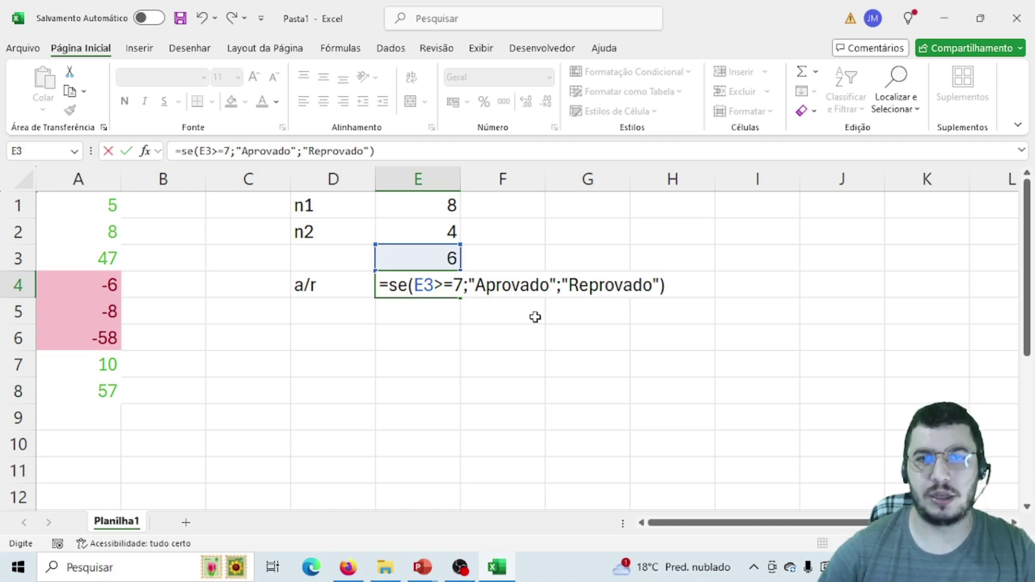
# Highlight the logical test and the true and false values in the E4 formula, and commit the formula.
pyautogui.moveTo(419, 287); pyautogui.dragTo(462, 288)
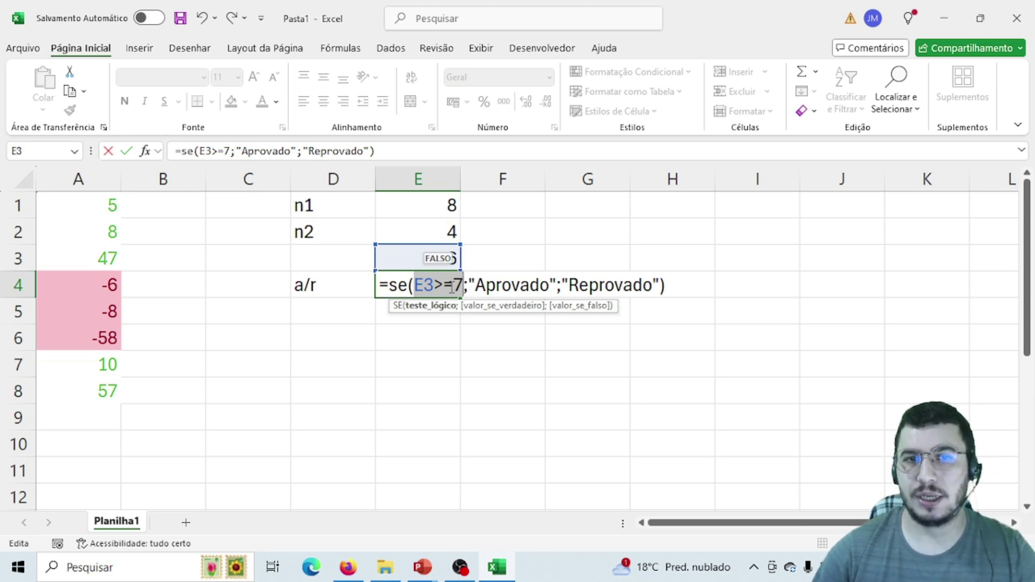
pyautogui.click(447, 285)
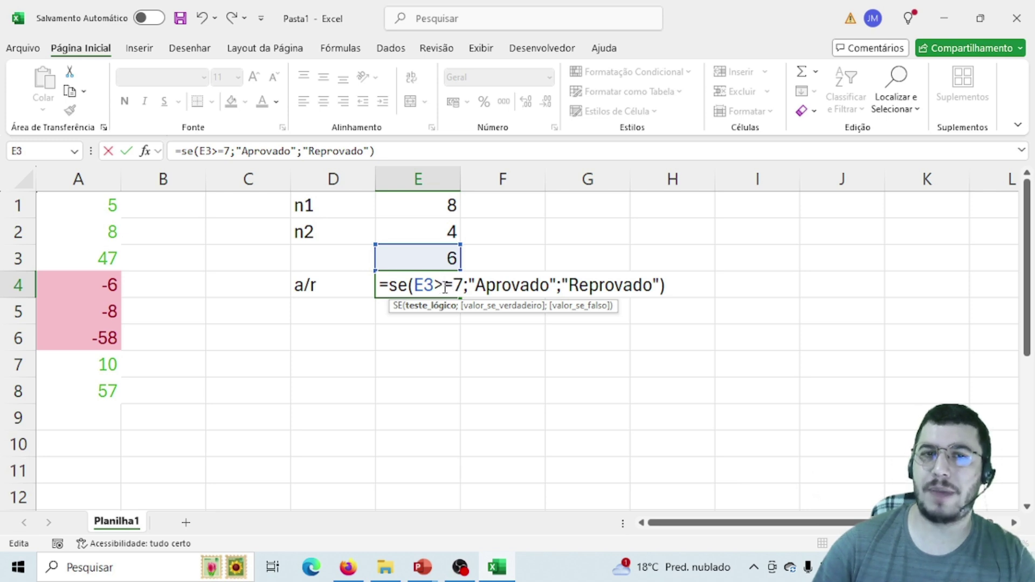
pyautogui.doubleClick(520, 284)
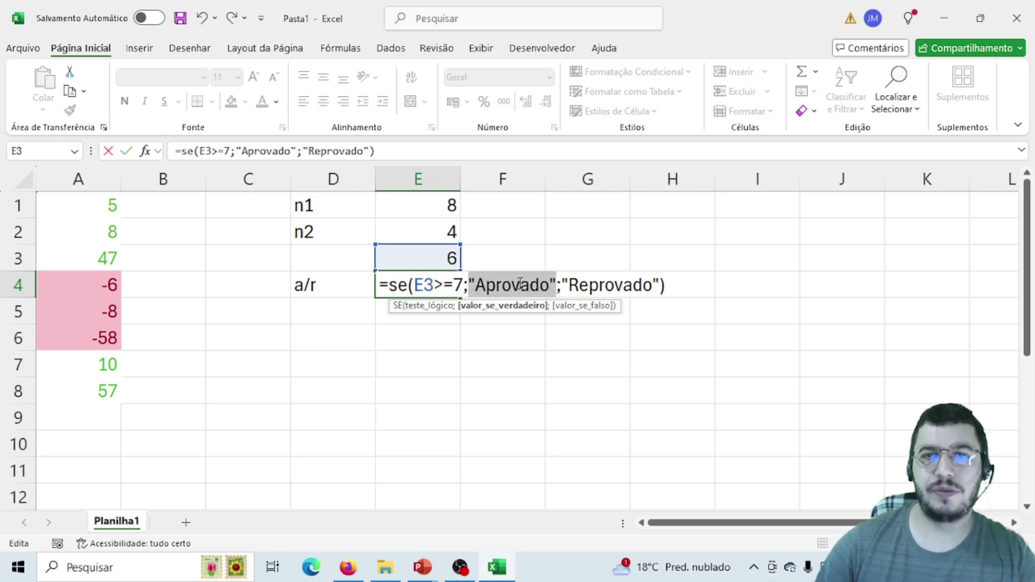
pyautogui.doubleClick(595, 285)
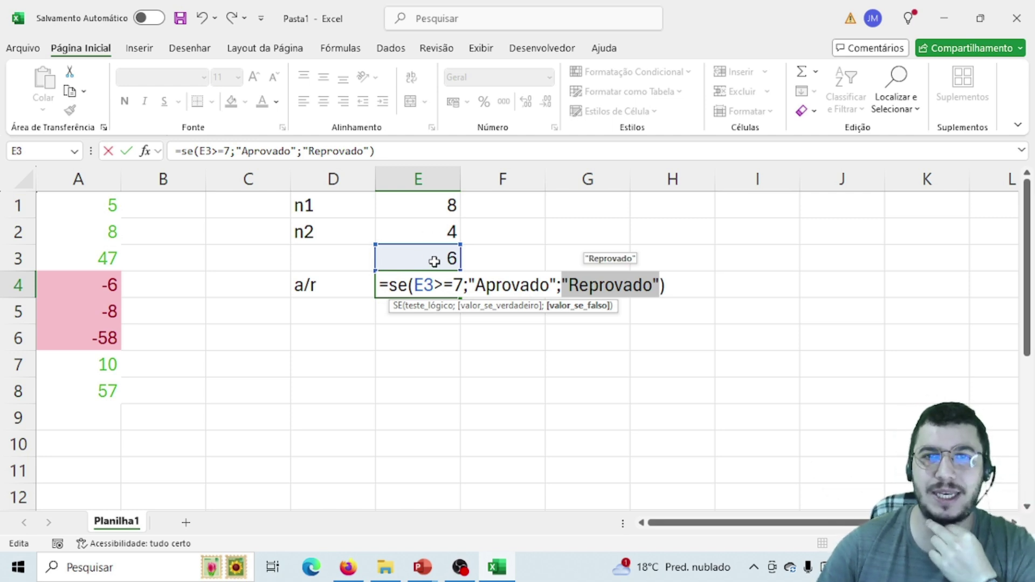
pyautogui.click(583, 281)
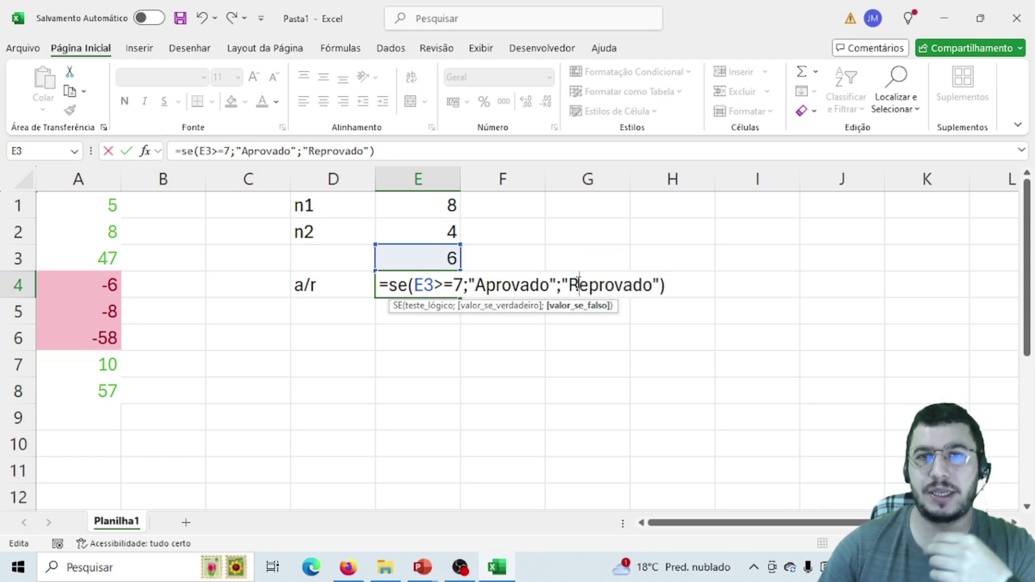
pyautogui.click(532, 277)
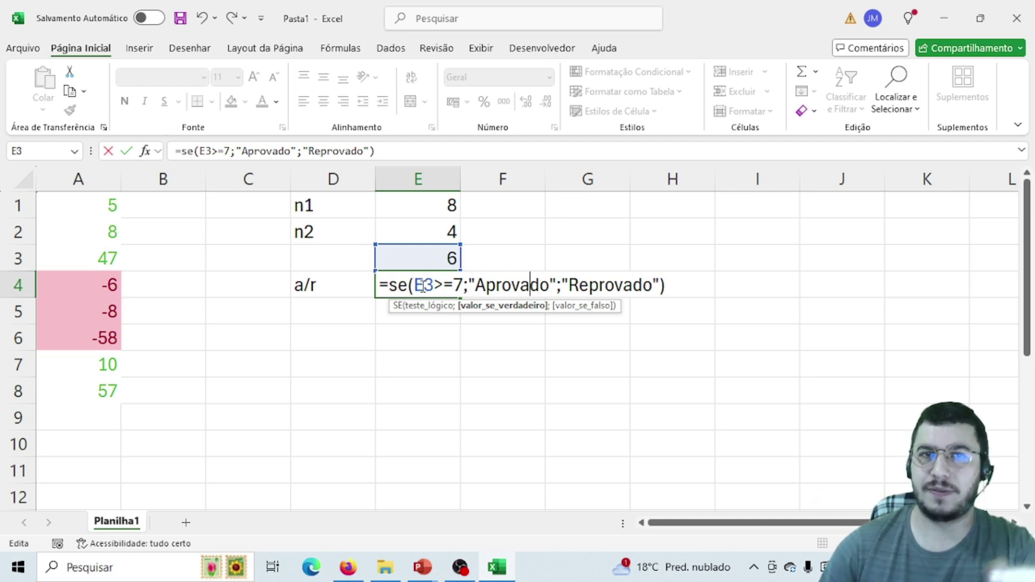
pyautogui.doubleClick(596, 285)
pyautogui.press('Return')
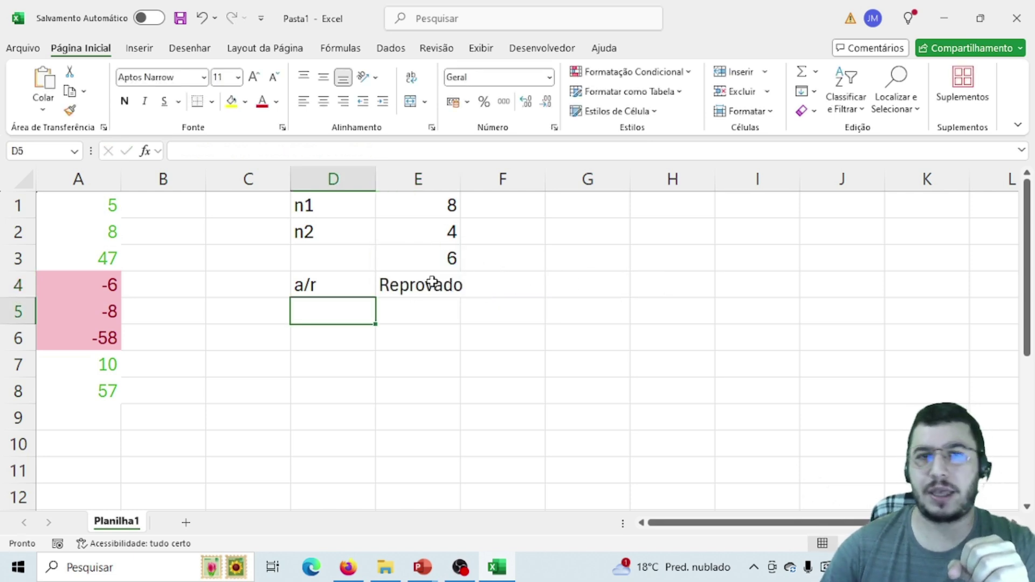
# Test the pass/fail formula by setting the n2 grade in E2 to 8 and then to 7.
pyautogui.click(445, 237)
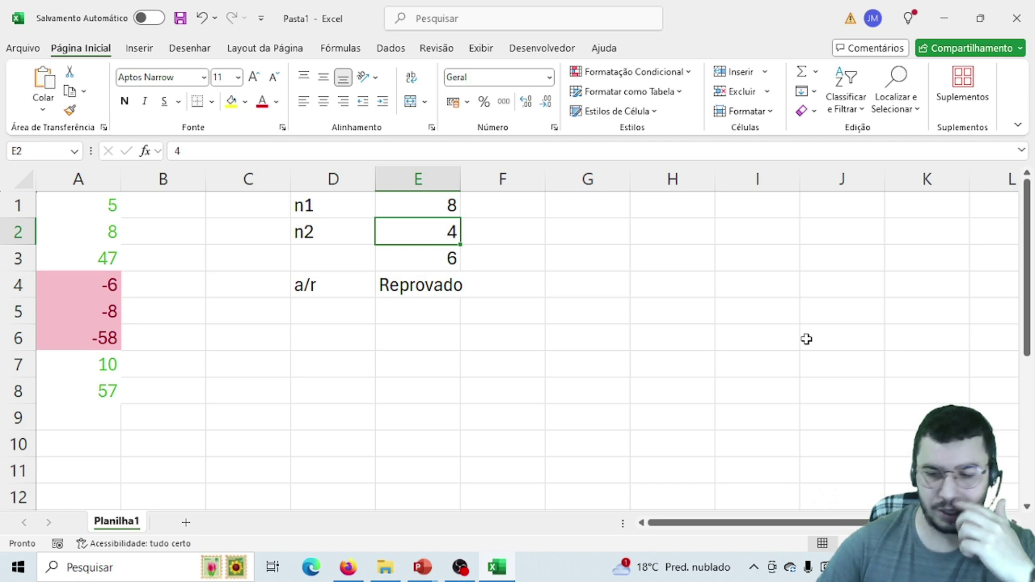
pyautogui.write('8')
pyautogui.press('Return')
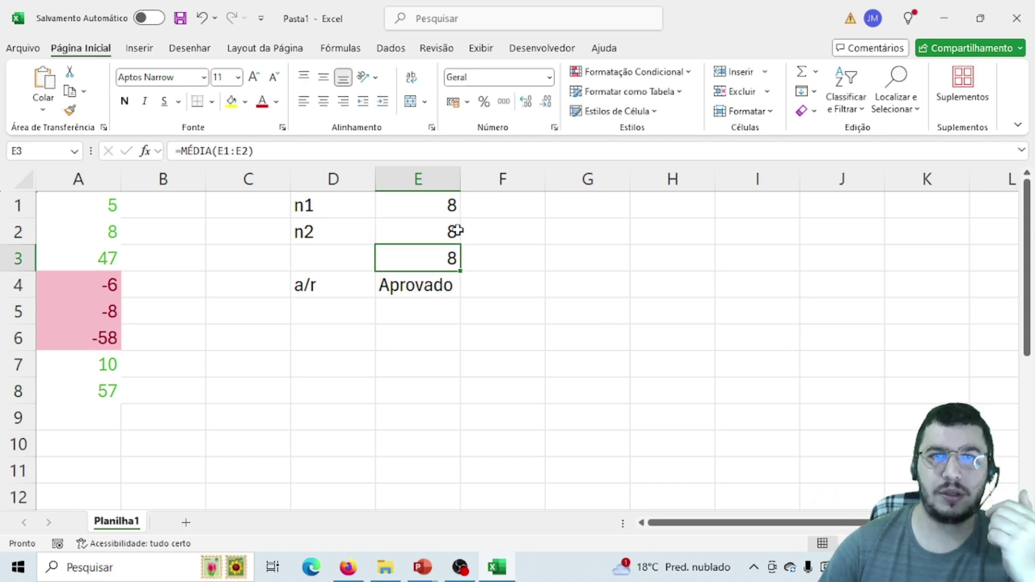
pyautogui.click(431, 278)
pyautogui.click(446, 237)
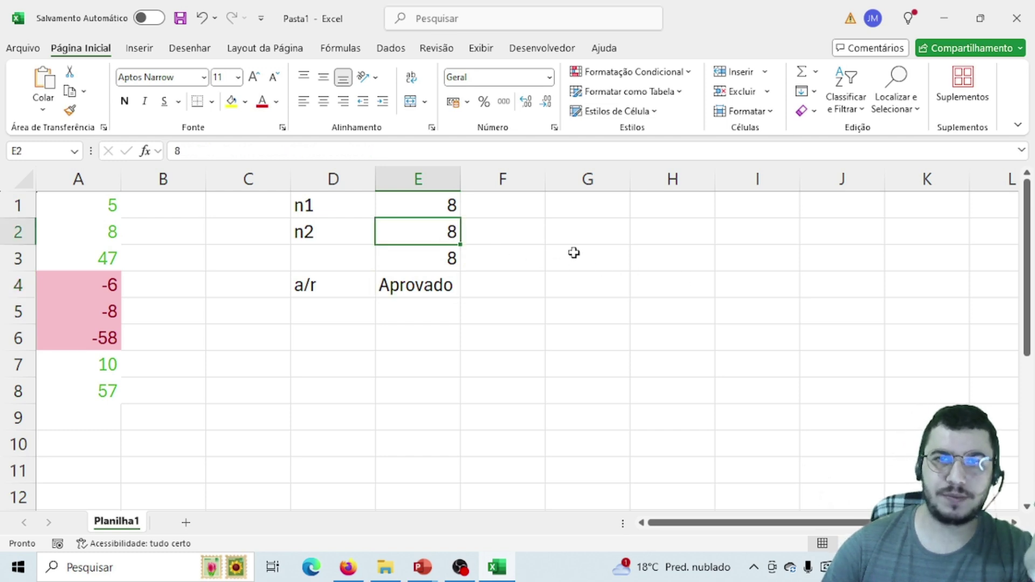
pyautogui.write('7')
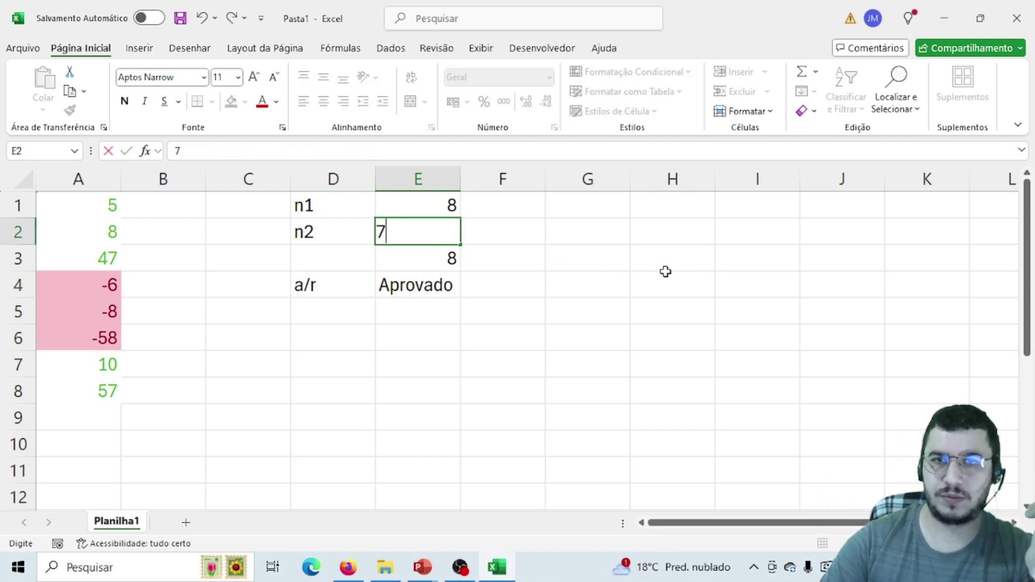
pyautogui.press('Return')
# Set the n2 grade in E2 to 6.
pyautogui.click(406, 232)
pyautogui.write('6')
pyautogui.press('Return')
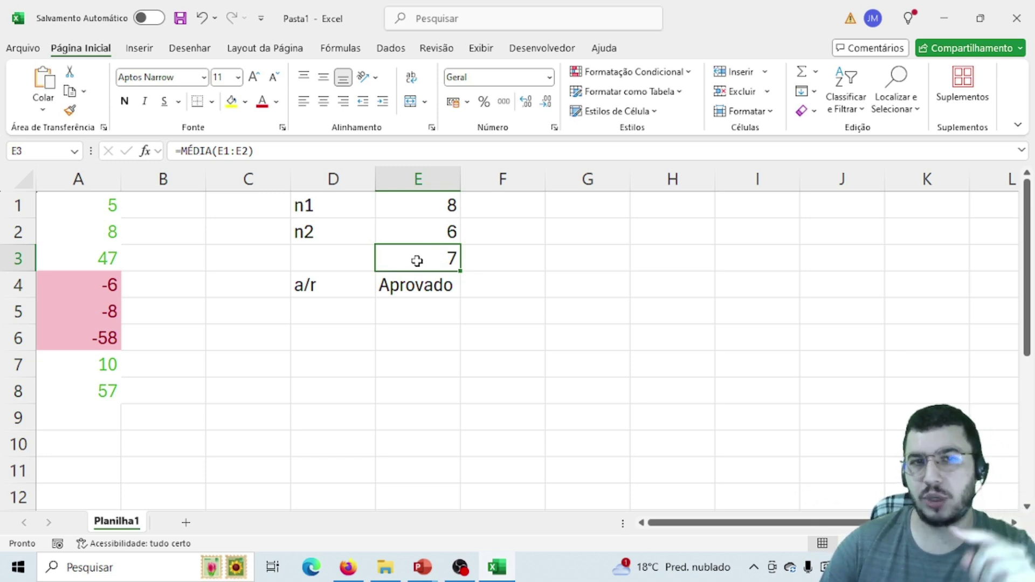
# Change the logical test of the E4 formula to E3>7 by removing its equals sign.
pyautogui.click(417, 281)
pyautogui.doubleClick(416, 281)
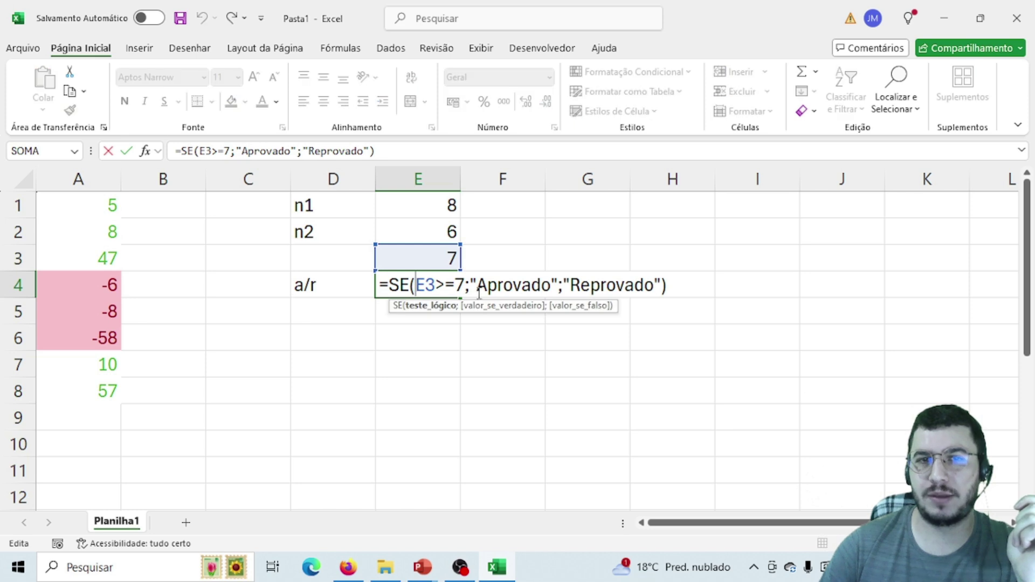
pyautogui.click(454, 285)
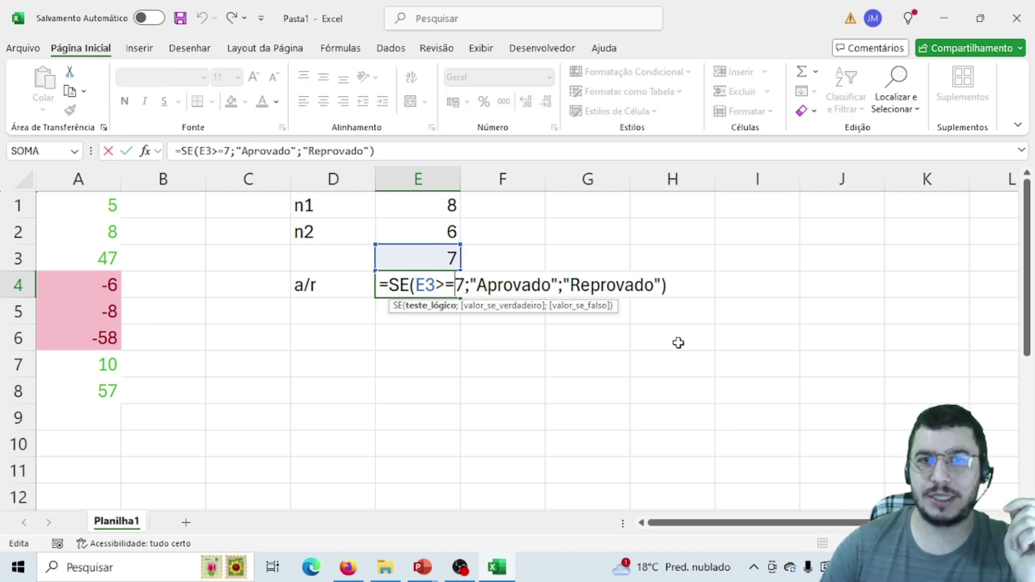
pyautogui.press('BackSpace')
pyautogui.press('Return')
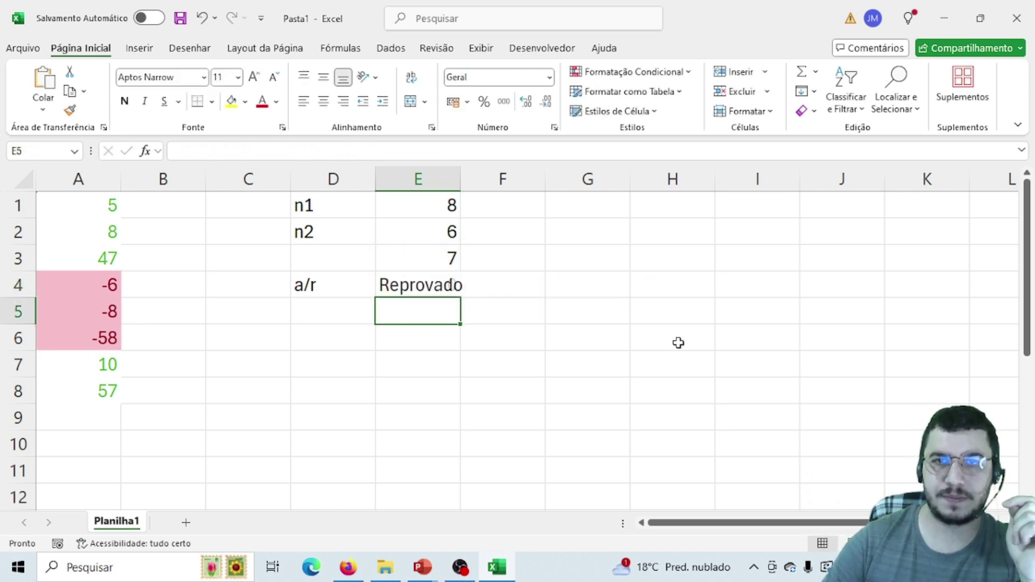
# Restore the logical test of the E4 formula to E3>=7.
pyautogui.doubleClick(426, 282)
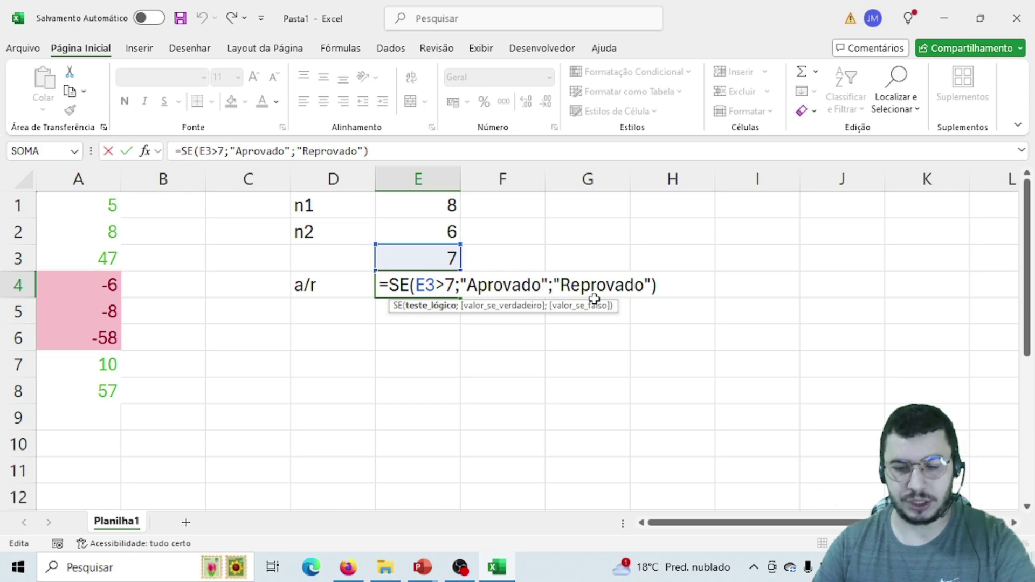
pyautogui.write('=')
pyautogui.press('Return')
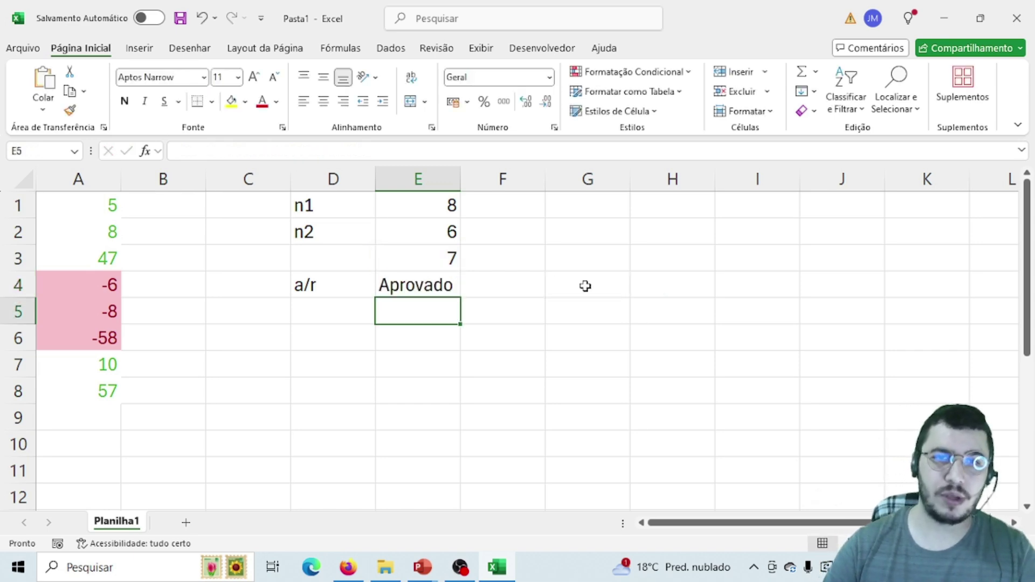
# Switch back to the PowerPoint slide with the question about the SE function.
pyautogui.hotkey('alt', 'Tab')
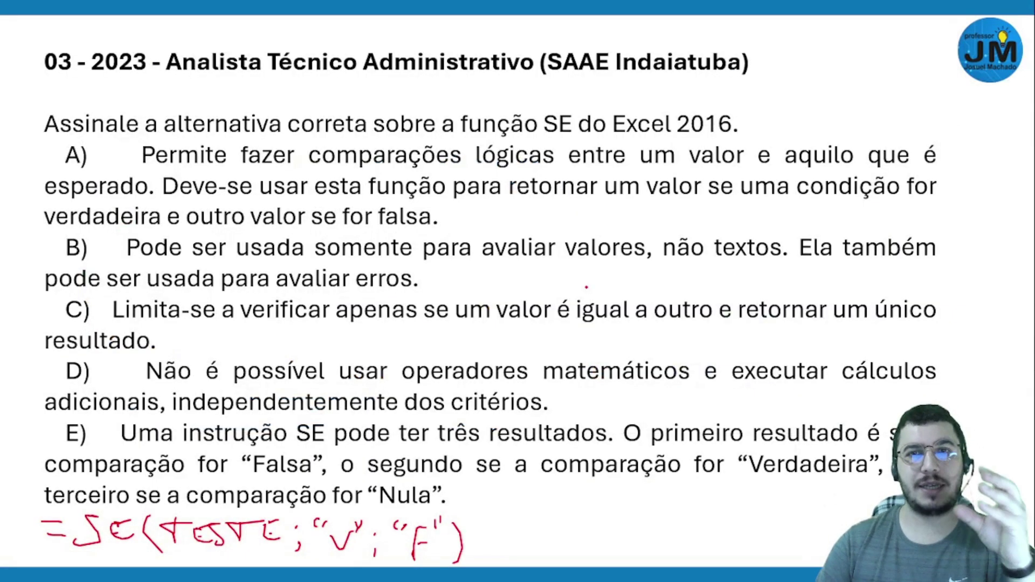